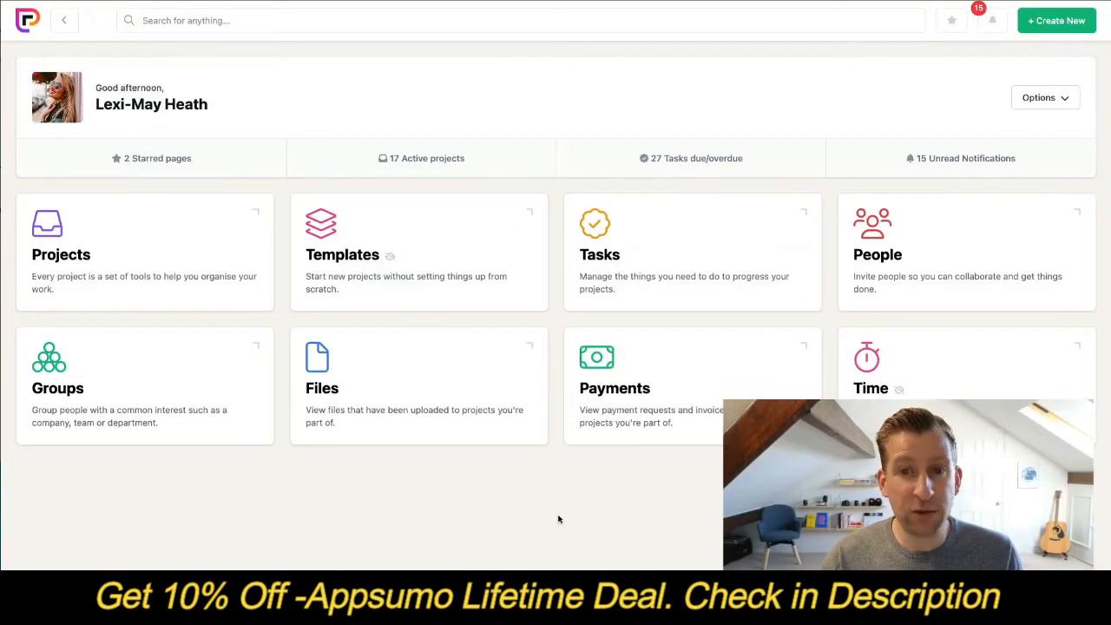
- Start a new project and name it "Manager meeting"
{"action": "left_click", "coordinate": [1040, 33]}
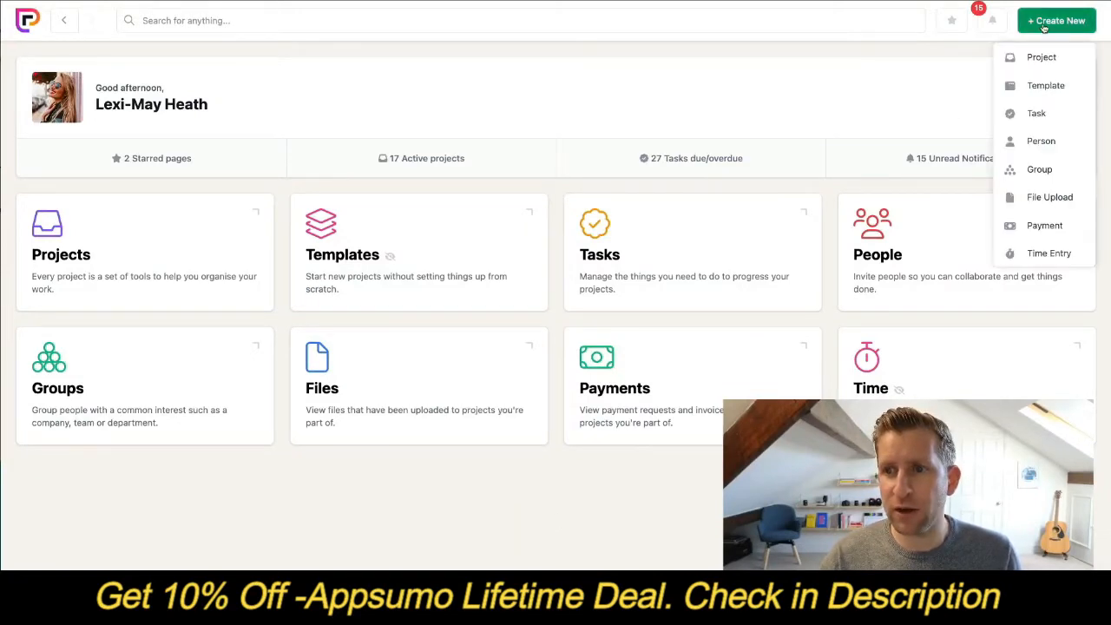
{"action": "left_click", "coordinate": [1041, 58]}
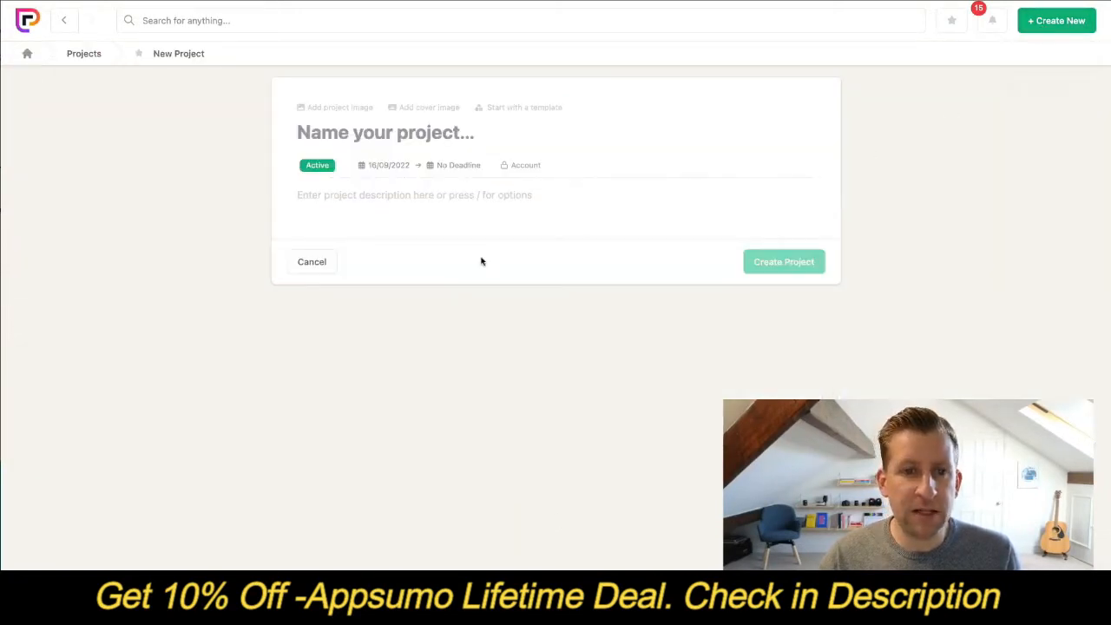
{"action": "left_click", "coordinate": [303, 131]}
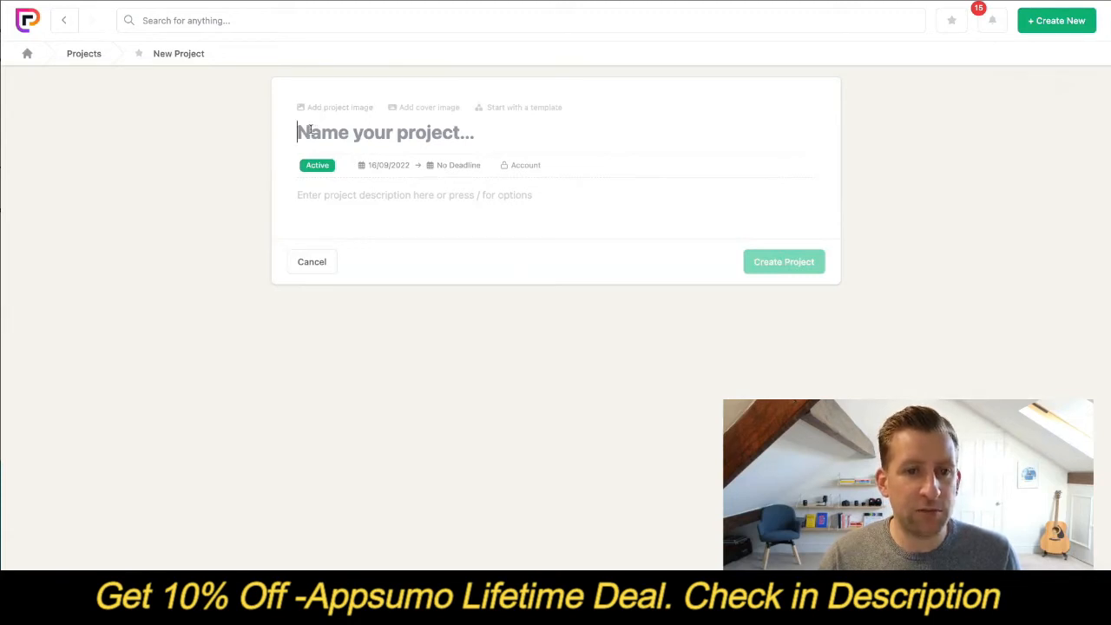
{"action": "type", "text": "Manager meeting"}
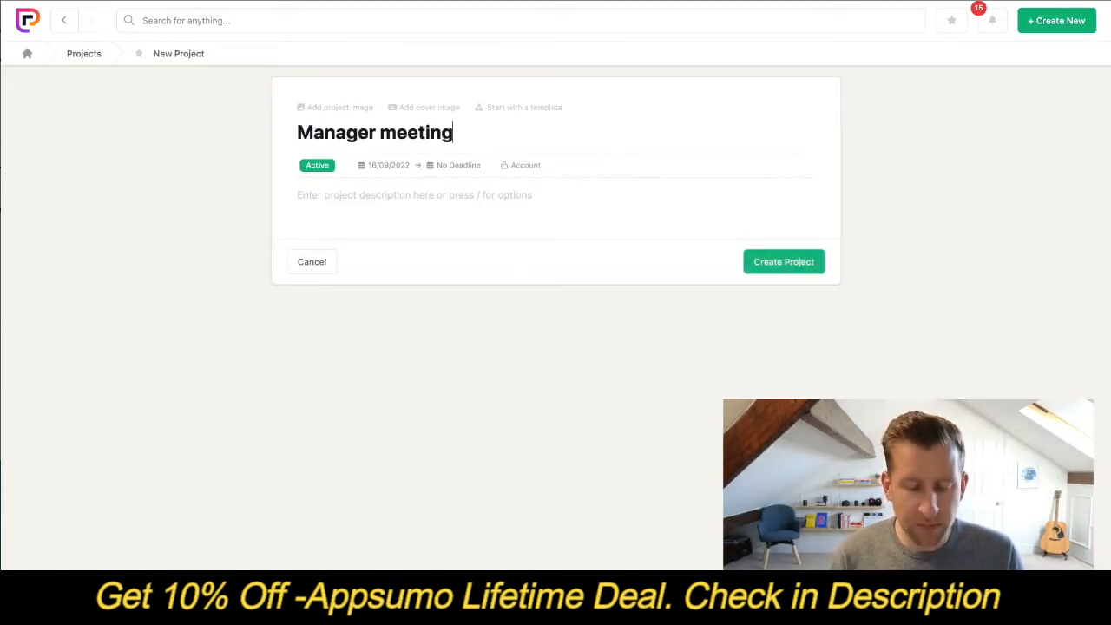
- Set the notepad emoji as the image of the new project
{"action": "left_click", "coordinate": [325, 106]}
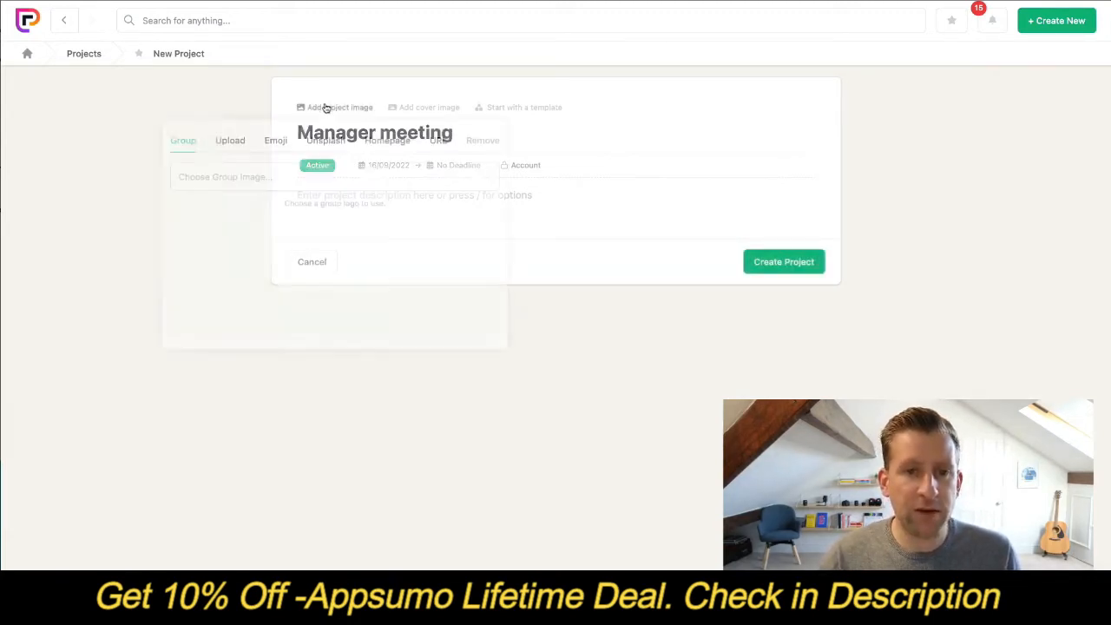
{"action": "left_click", "coordinate": [276, 142]}
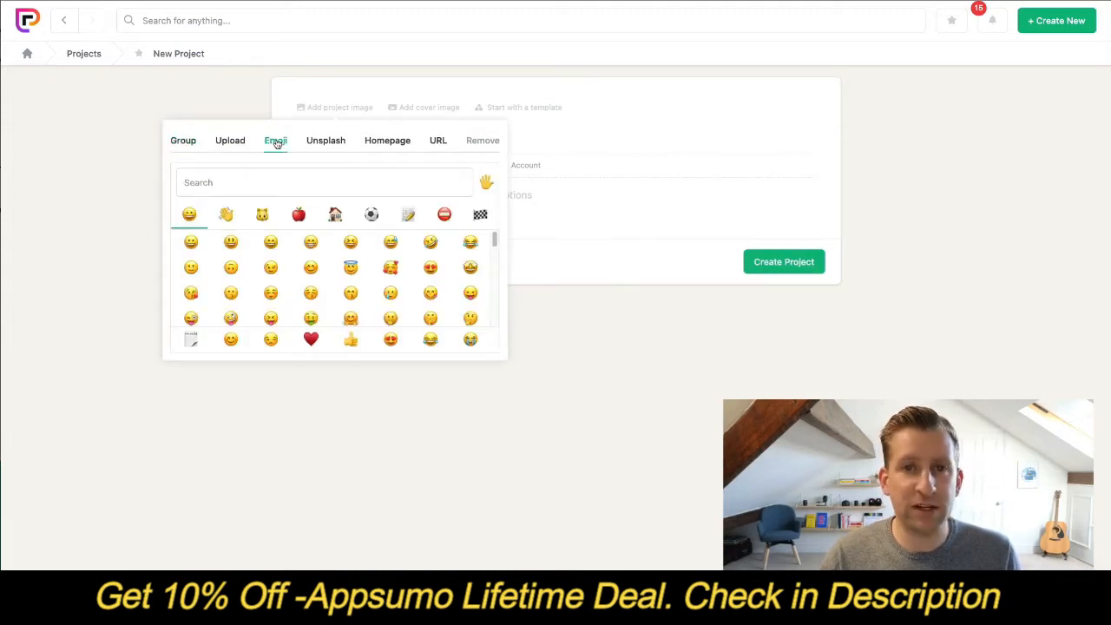
{"action": "left_click", "coordinate": [192, 338]}
- Search Unsplash for "notes" and use the photo of a pen on a notebook as the project's cover image
{"action": "left_click", "coordinate": [431, 173]}
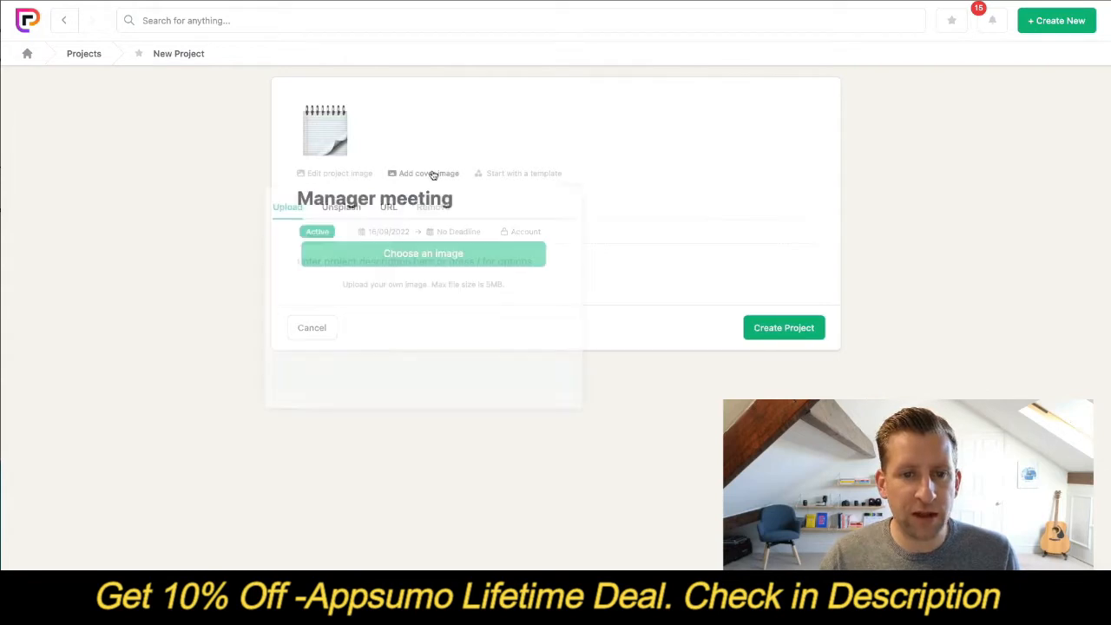
{"action": "left_click", "coordinate": [342, 209]}
{"action": "left_click", "coordinate": [341, 243]}
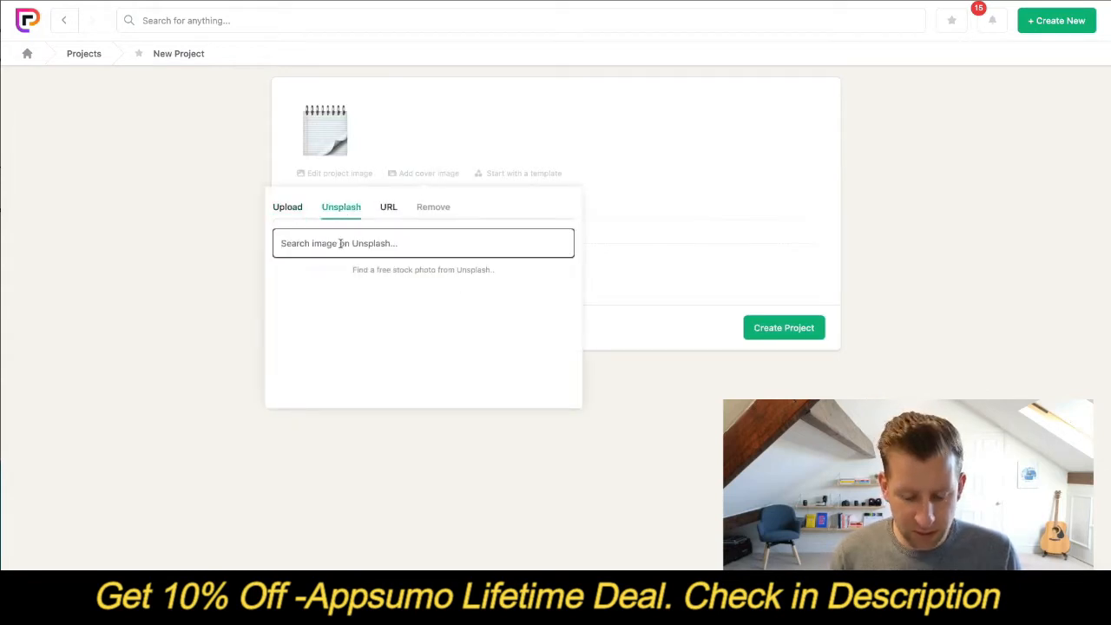
{"action": "type", "text": "notes"}
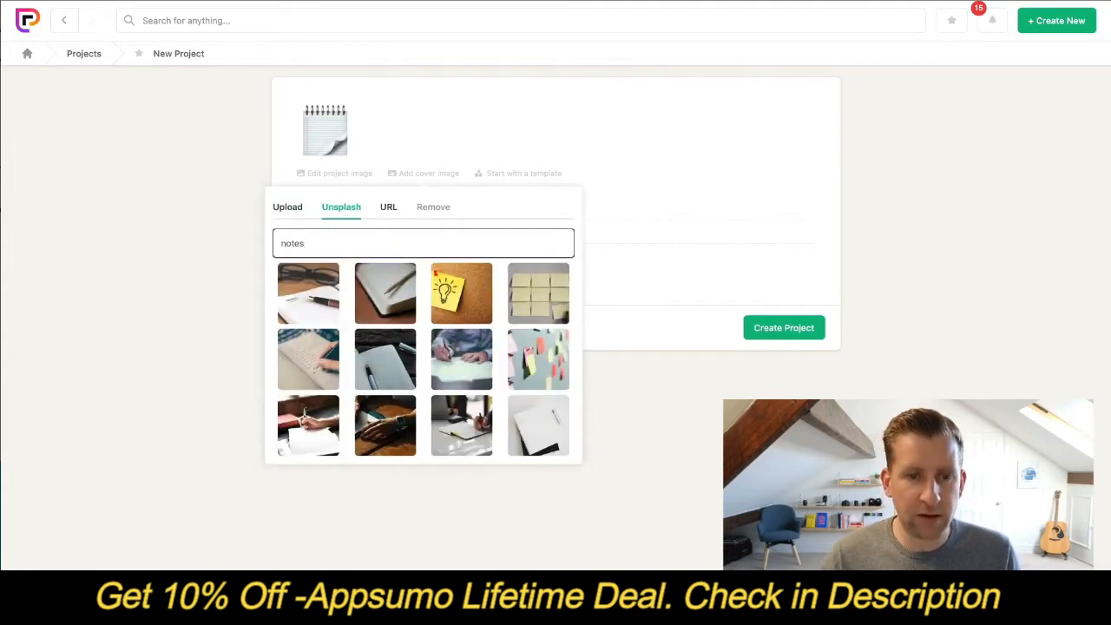
{"action": "left_click", "coordinate": [401, 299]}
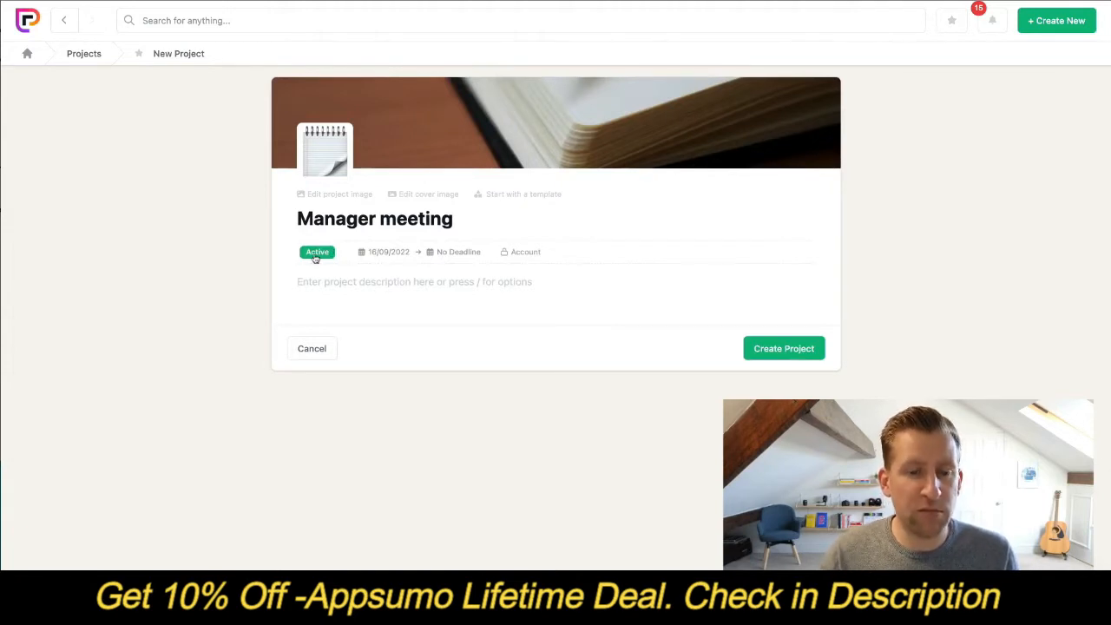
- Set the visibility to Project, only visible to people invited to the project, and create the project
{"action": "mouse_move", "coordinate": [376, 254]}
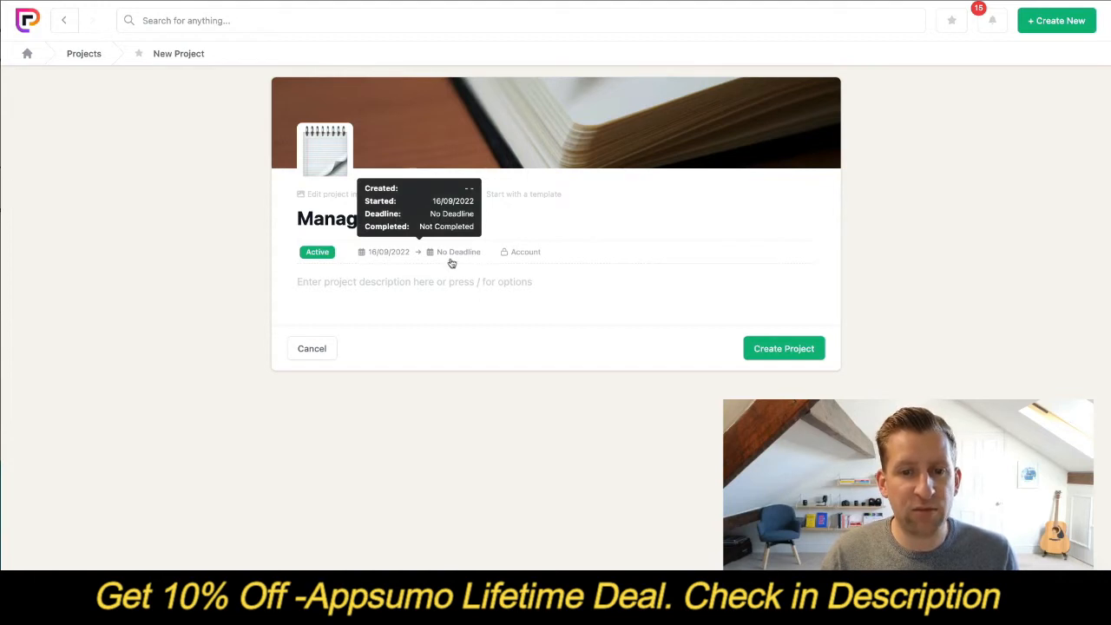
{"action": "left_click", "coordinate": [526, 254]}
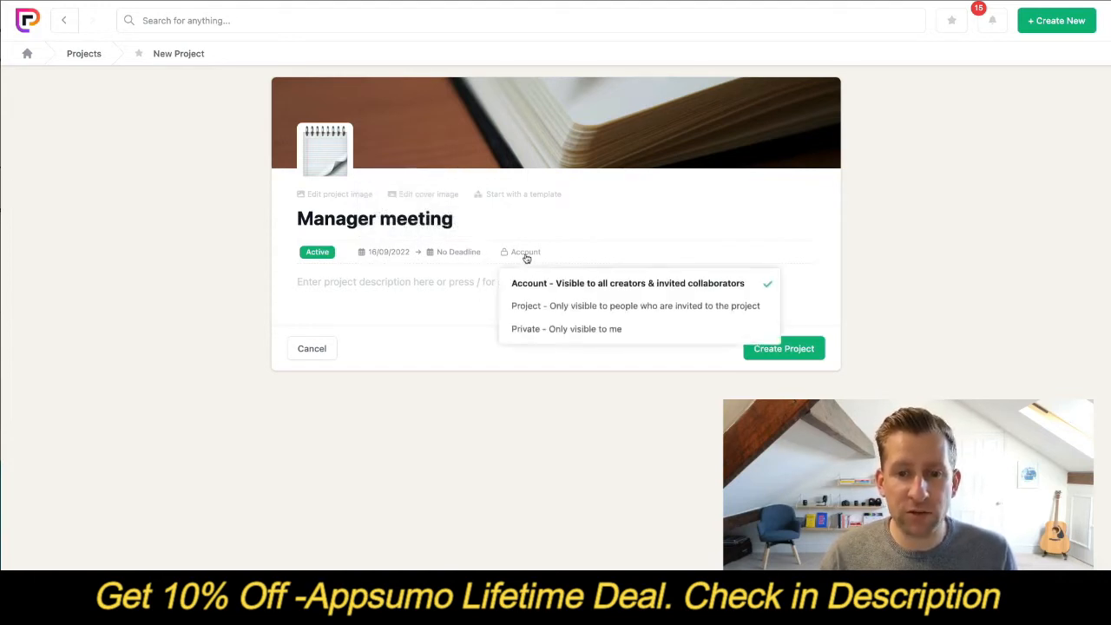
{"action": "left_click", "coordinate": [563, 309]}
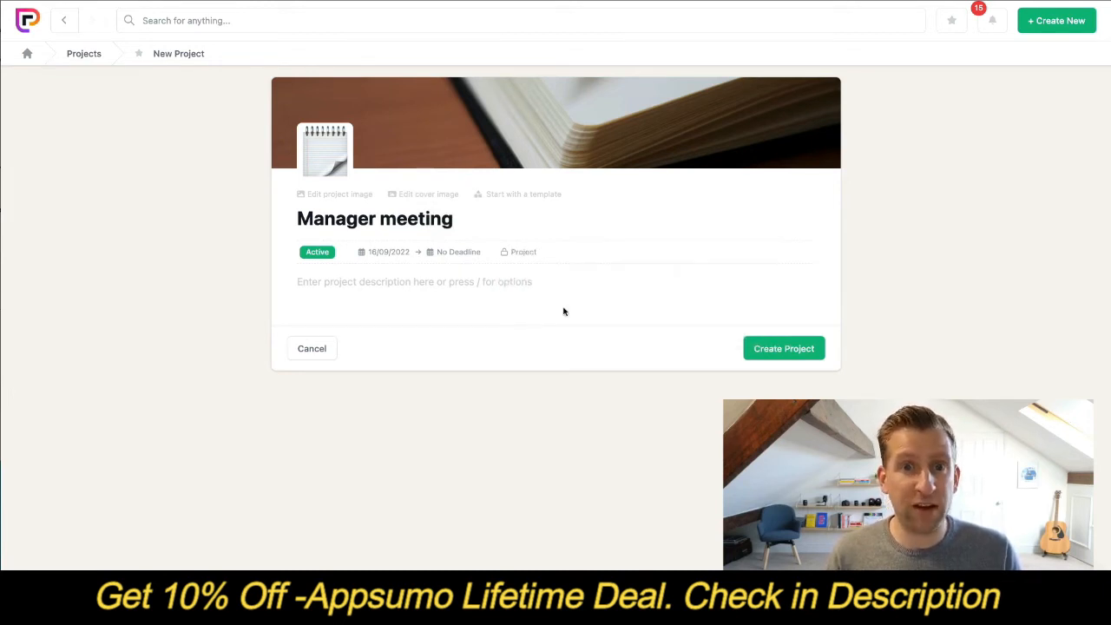
{"action": "left_click", "coordinate": [759, 349]}
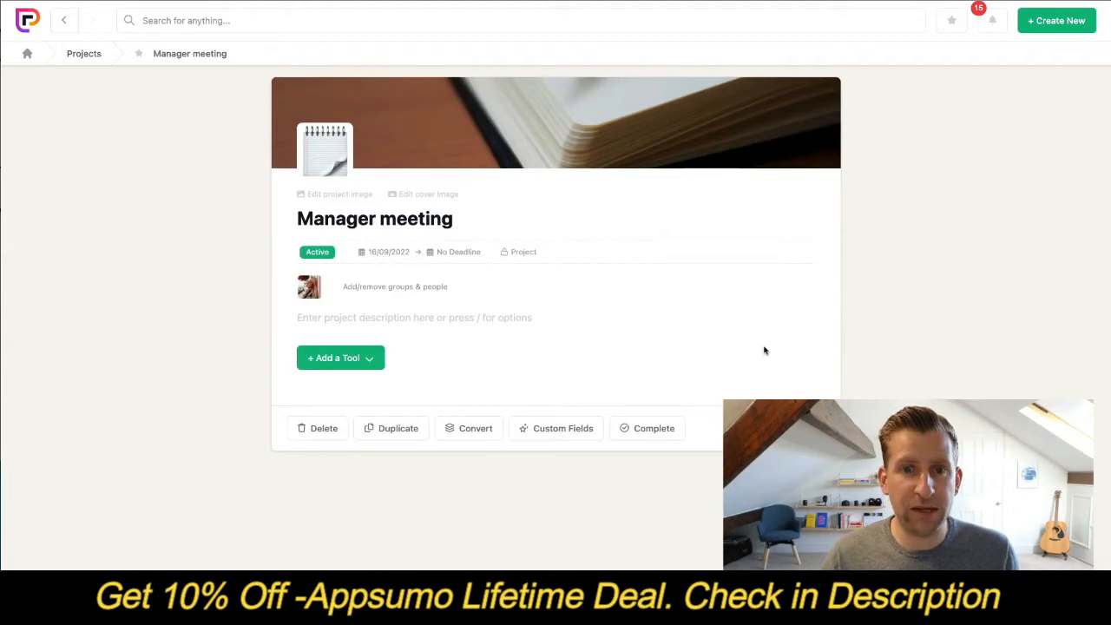
- Open the project's groups and people settings and add the General group
{"action": "left_click", "coordinate": [430, 289]}
{"action": "left_click", "coordinate": [420, 281]}
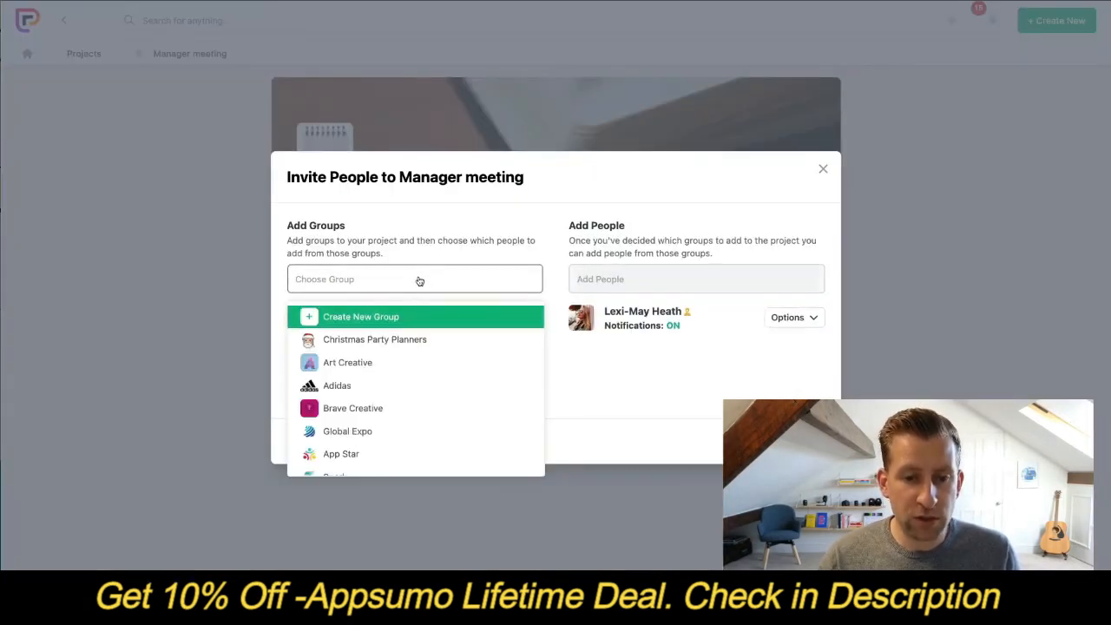
{"action": "scroll", "coordinate": [410, 403], "scroll_direction": "down", "scroll_amount": 5}
{"action": "left_click", "coordinate": [418, 461]}
{"action": "scroll", "coordinate": [425, 426], "scroll_direction": "down", "scroll_amount": 3}
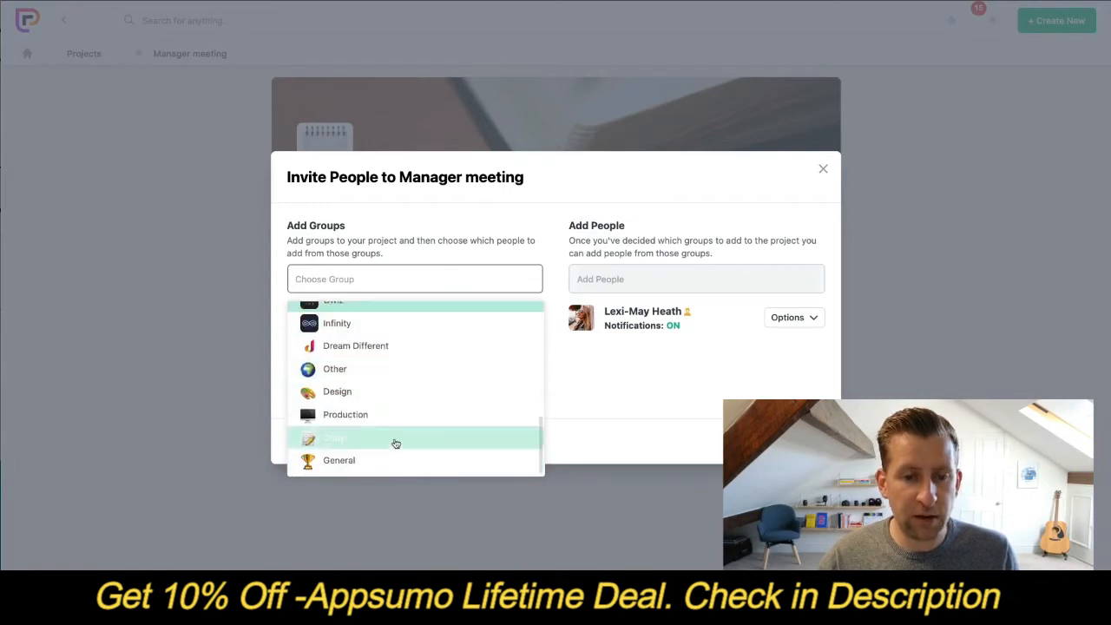
{"action": "left_click", "coordinate": [365, 461]}
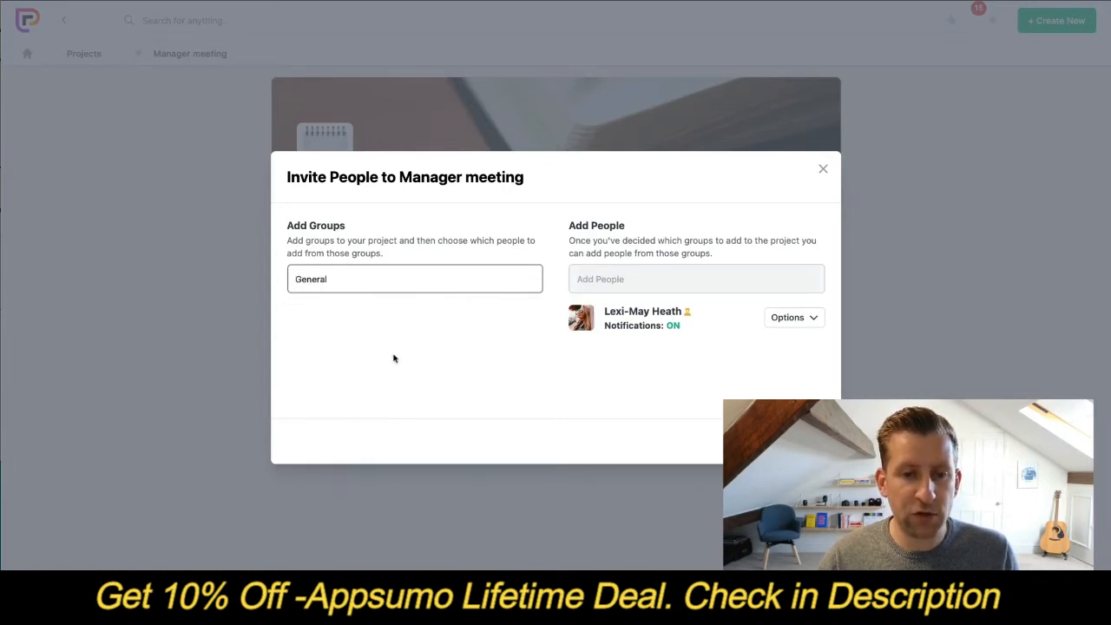
- Add the Copy, Design, Production and Other groups to the Manager meeting project
{"action": "left_click", "coordinate": [389, 283]}
{"action": "left_click", "coordinate": [342, 462]}
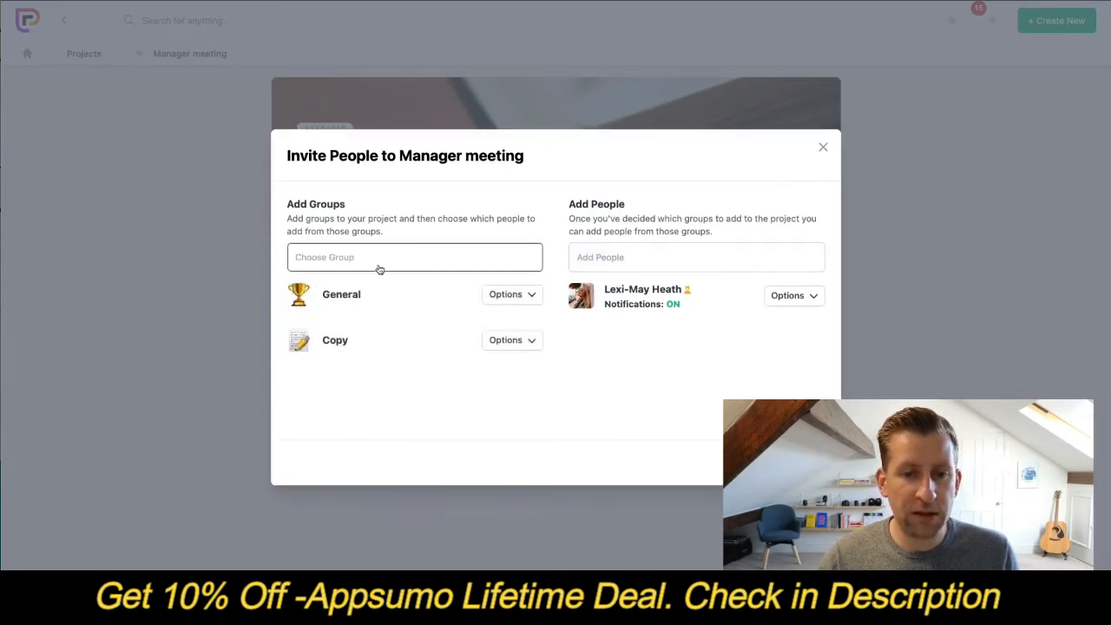
{"action": "left_click", "coordinate": [380, 264]}
{"action": "left_click", "coordinate": [361, 415]}
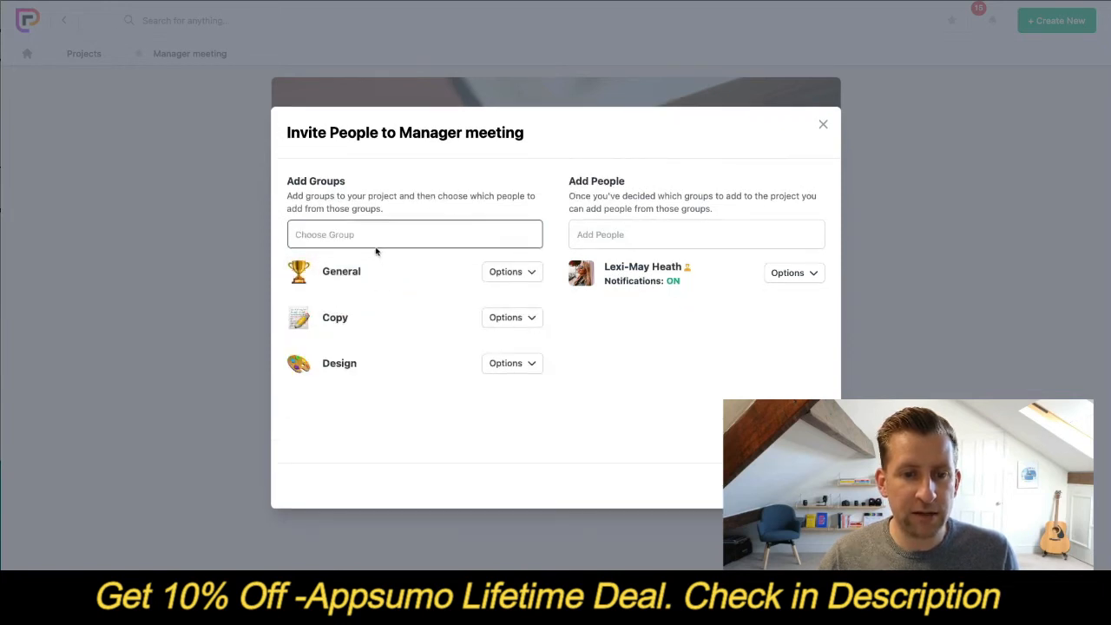
{"action": "left_click", "coordinate": [377, 240]}
{"action": "left_click", "coordinate": [359, 416]}
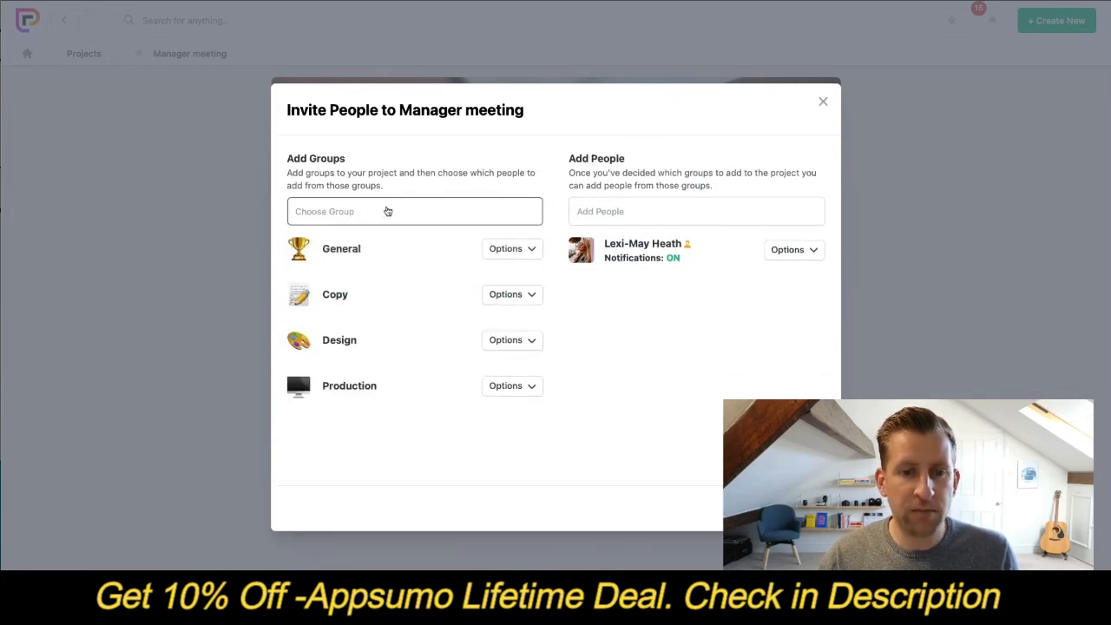
{"action": "left_click", "coordinate": [385, 211]}
{"action": "left_click", "coordinate": [350, 394]}
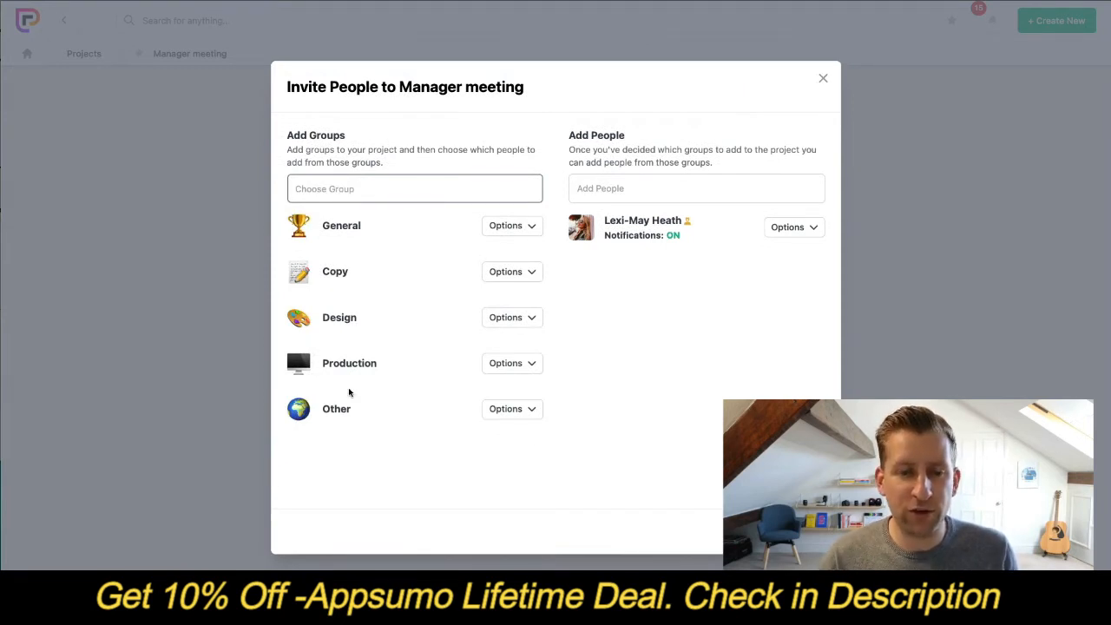
- Add four people from the chosen groups to the project and close the invitation dialog
{"action": "left_click", "coordinate": [656, 192]}
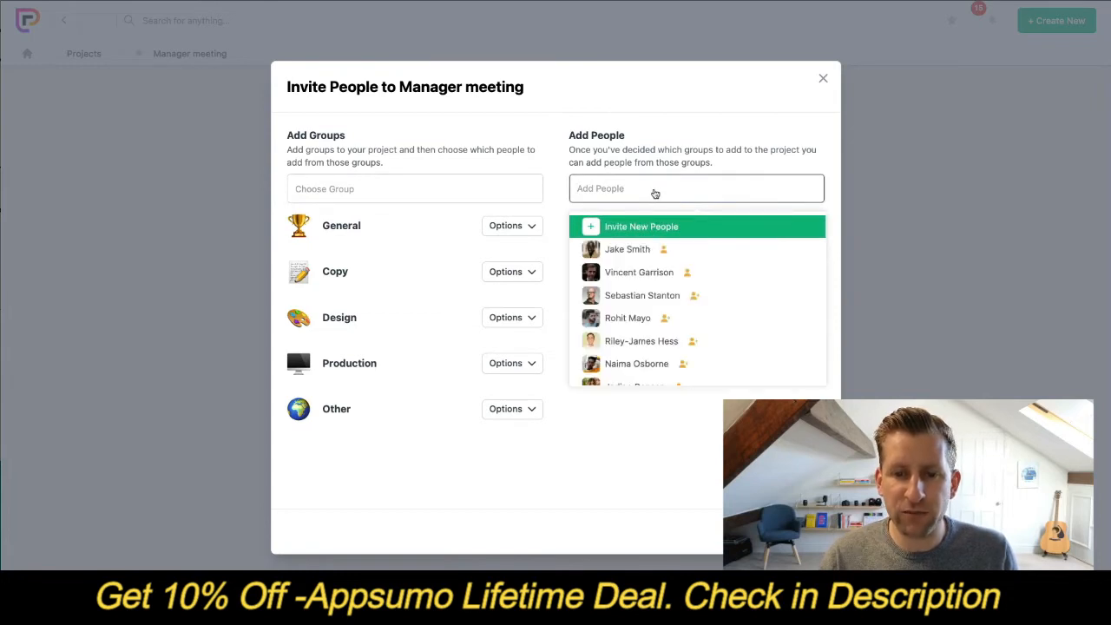
{"action": "left_click", "coordinate": [637, 364]}
{"action": "left_click", "coordinate": [640, 201]}
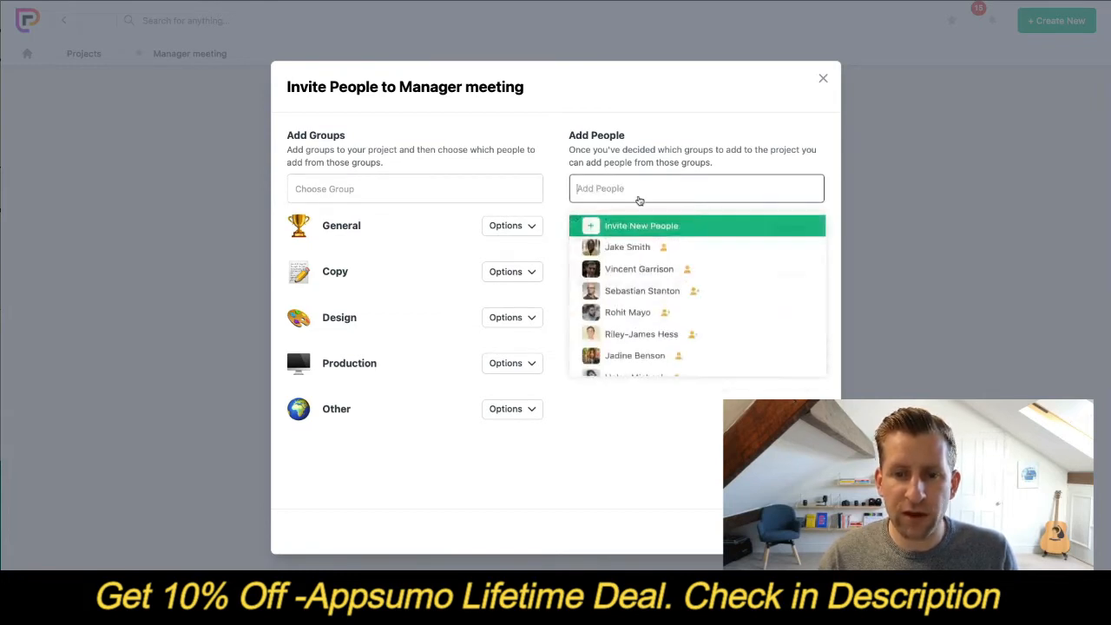
{"action": "left_click", "coordinate": [640, 293]}
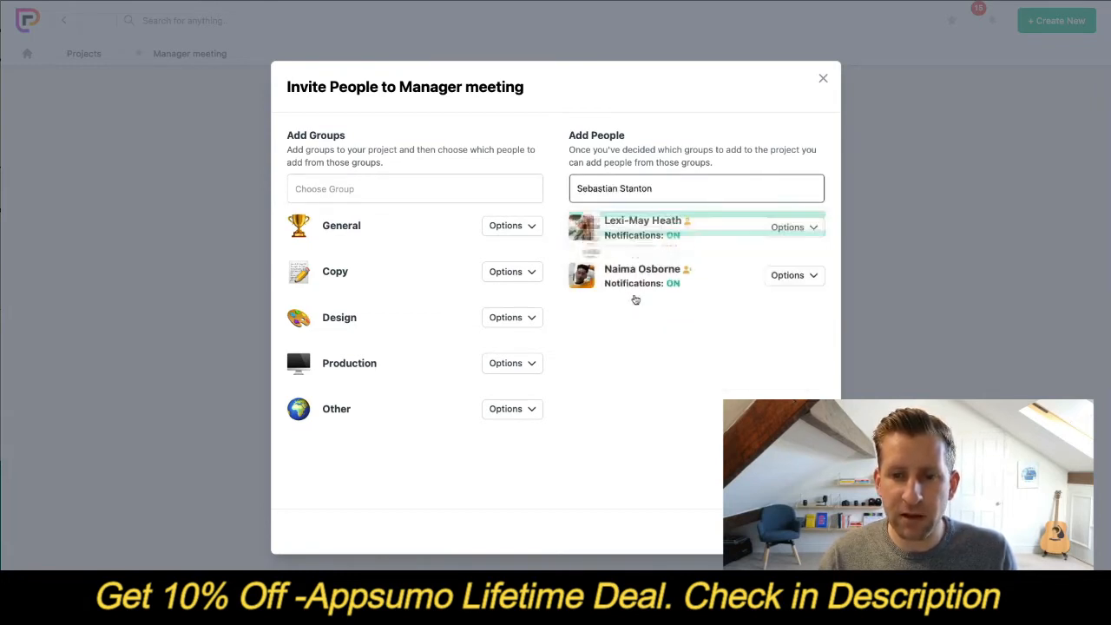
{"action": "left_click", "coordinate": [636, 197]}
{"action": "scroll", "coordinate": [647, 265], "scroll_direction": "down", "scroll_amount": 3}
{"action": "left_click", "coordinate": [644, 359]}
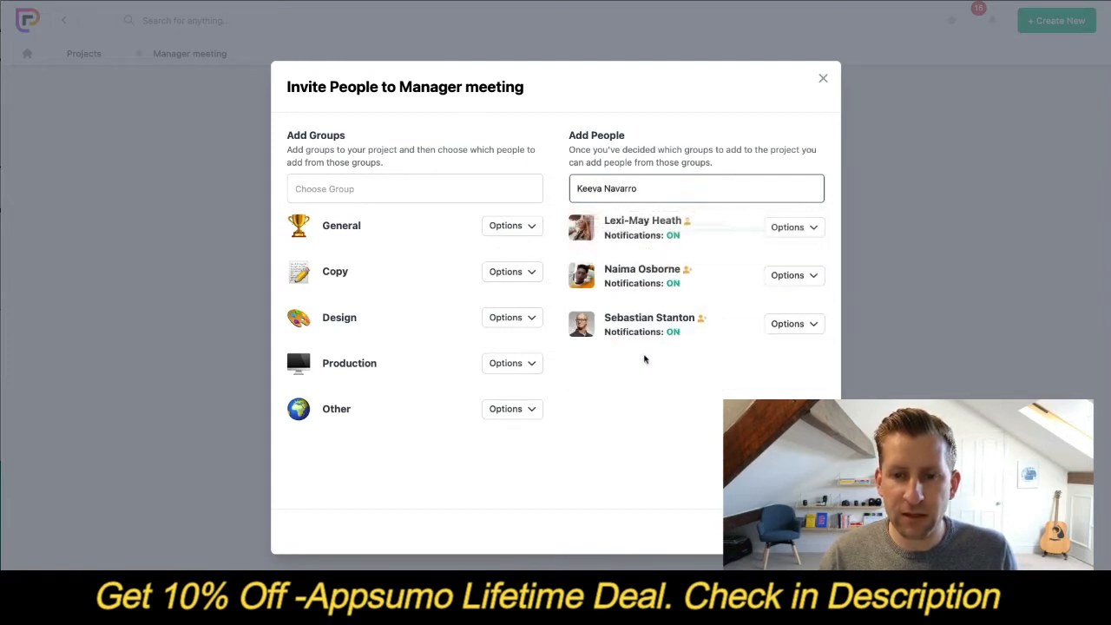
{"action": "left_click", "coordinate": [650, 191]}
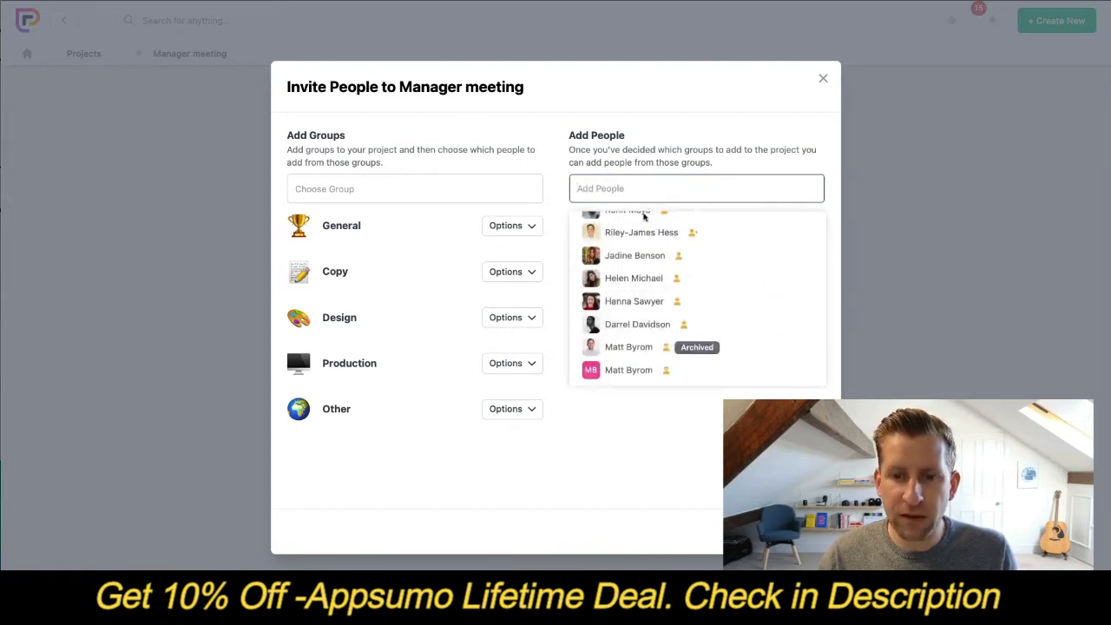
{"action": "scroll", "coordinate": [644, 260], "scroll_direction": "up", "scroll_amount": 3}
{"action": "left_click", "coordinate": [626, 294]}
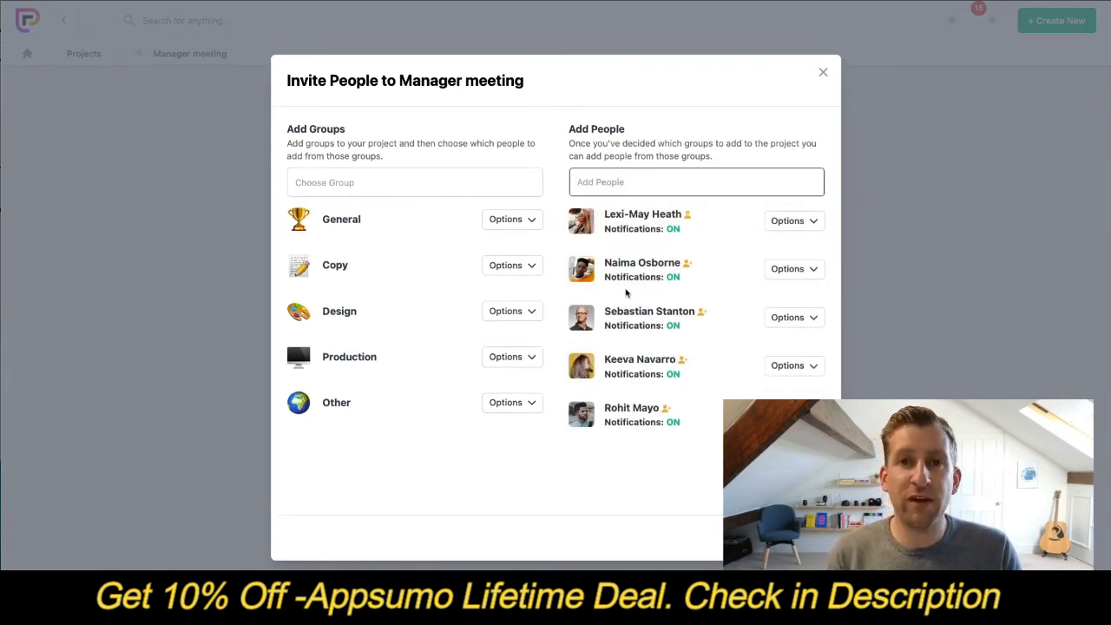
{"action": "left_click", "coordinate": [799, 538]}
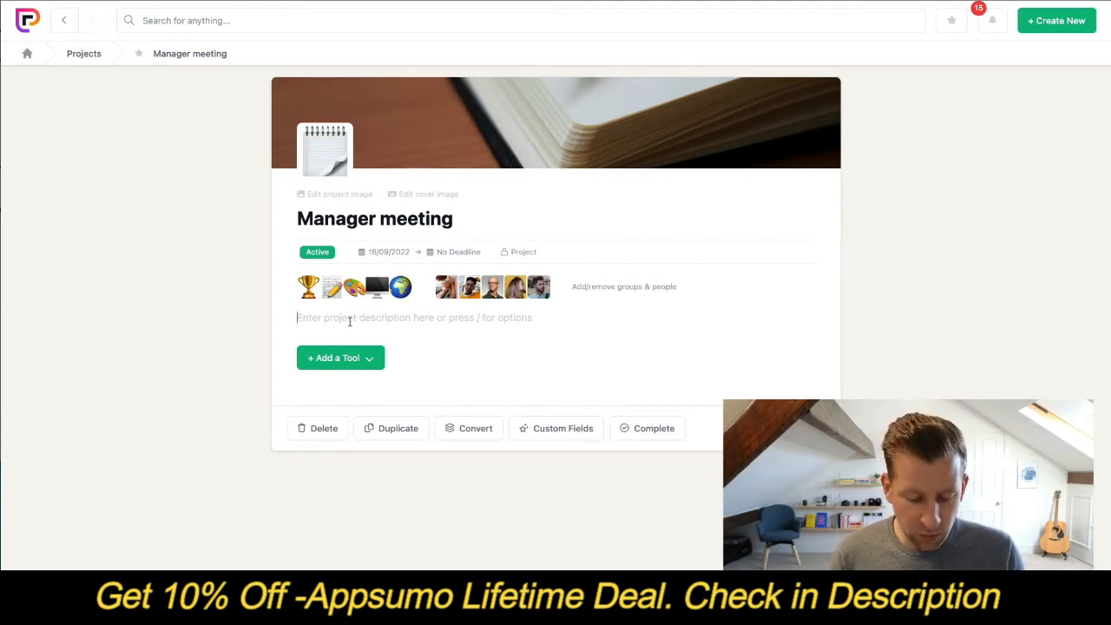
- Write "Review last FQ" and "Update for this FQ" in the project description, separated by an empty line
{"action": "type", "text": "Review las"}
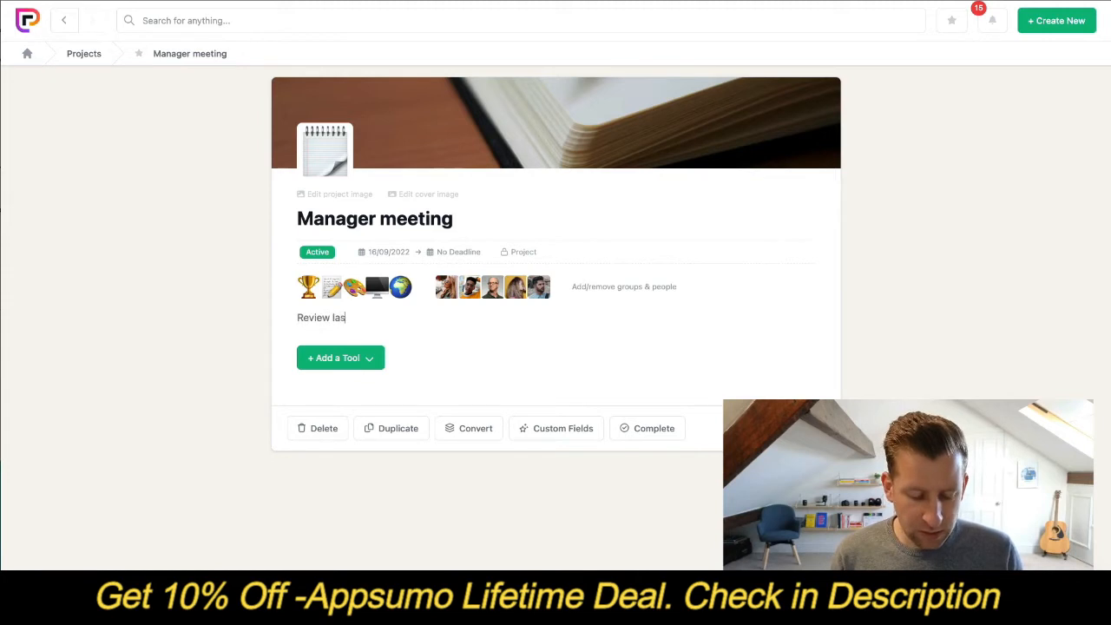
{"action": "type", "text": "t FQ"}
{"action": "key", "text": "Return"}
{"action": "key", "text": "Return"}
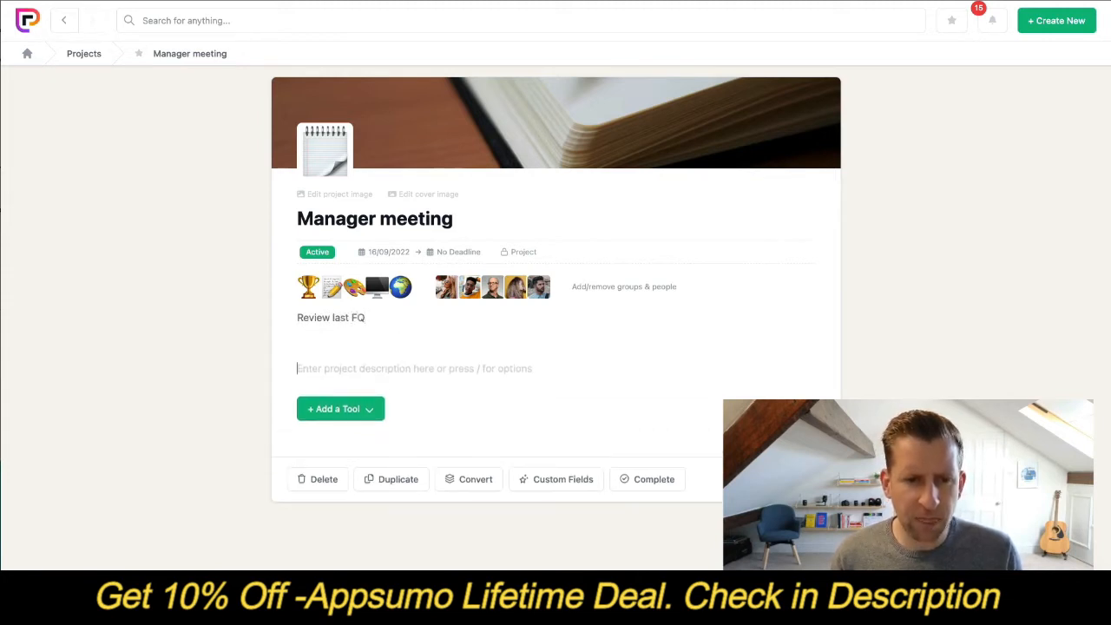
{"action": "type", "text": "Update for thi"}
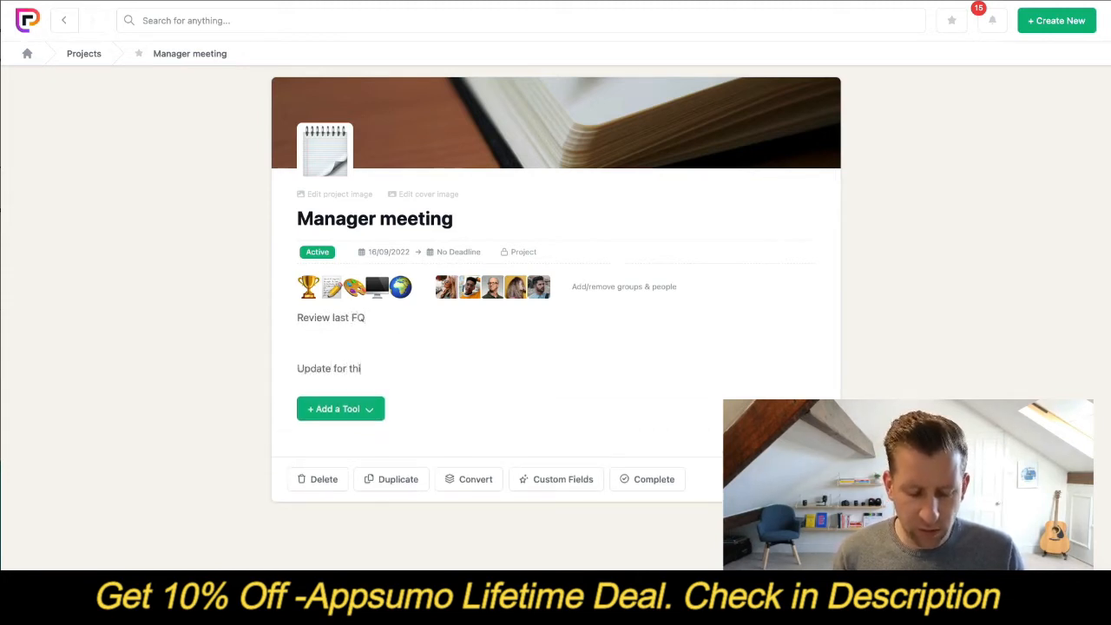
{"action": "type", "text": "s FQ"}
{"action": "key", "text": "Return"}
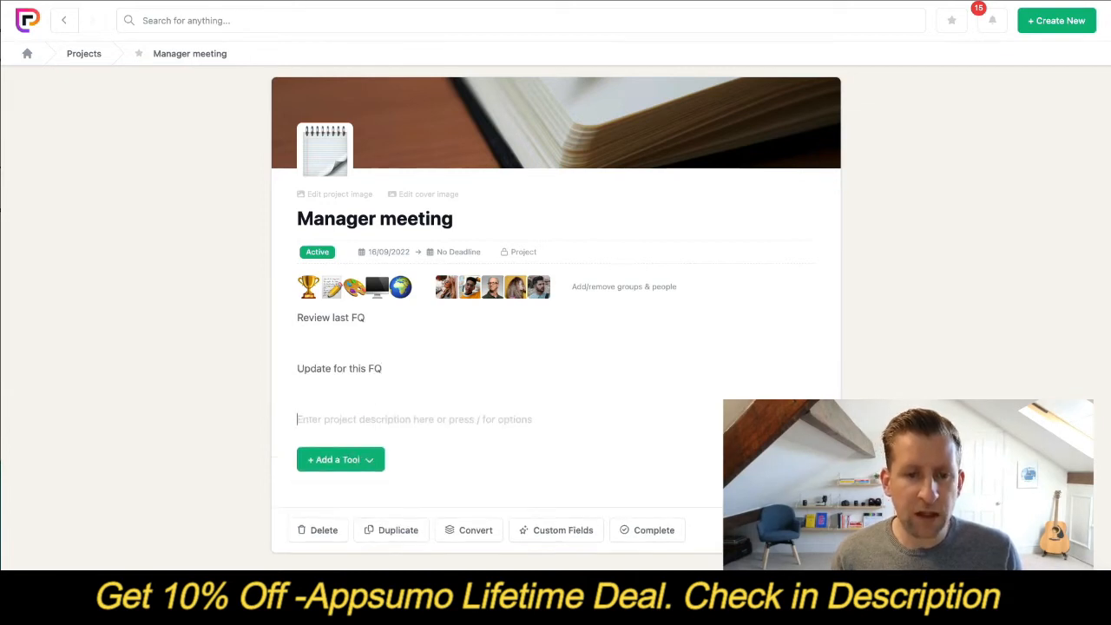
- Format the "Review last FQ" line of the description as Heading 3
{"action": "left_click_drag", "start_coordinate": [378, 318], "coordinate": [301, 317]}
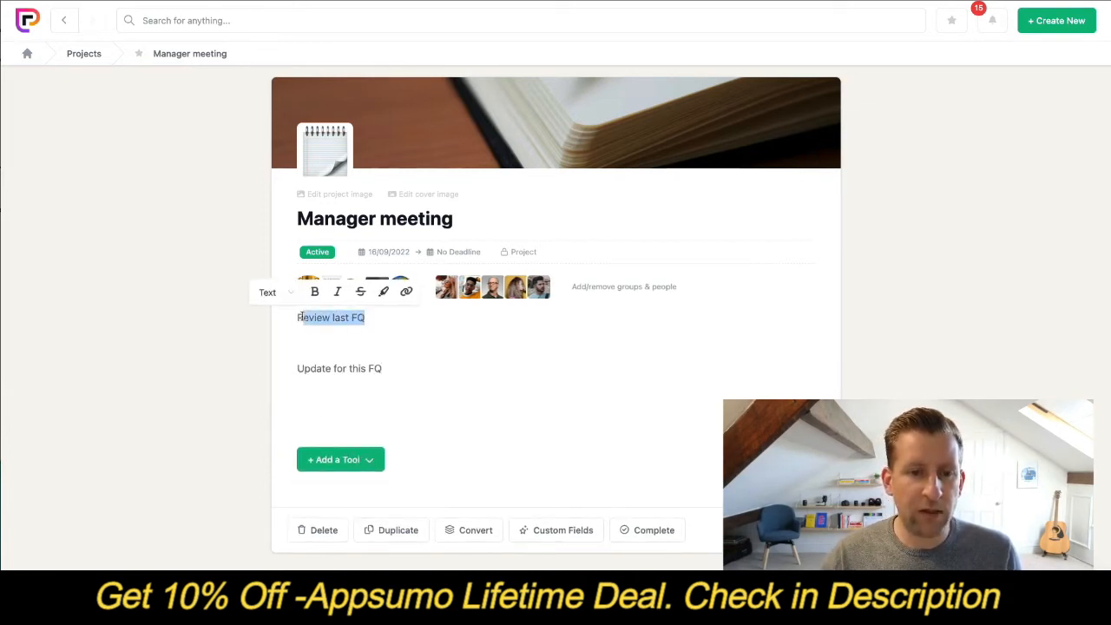
{"action": "left_click", "coordinate": [268, 292]}
{"action": "left_click", "coordinate": [293, 398]}
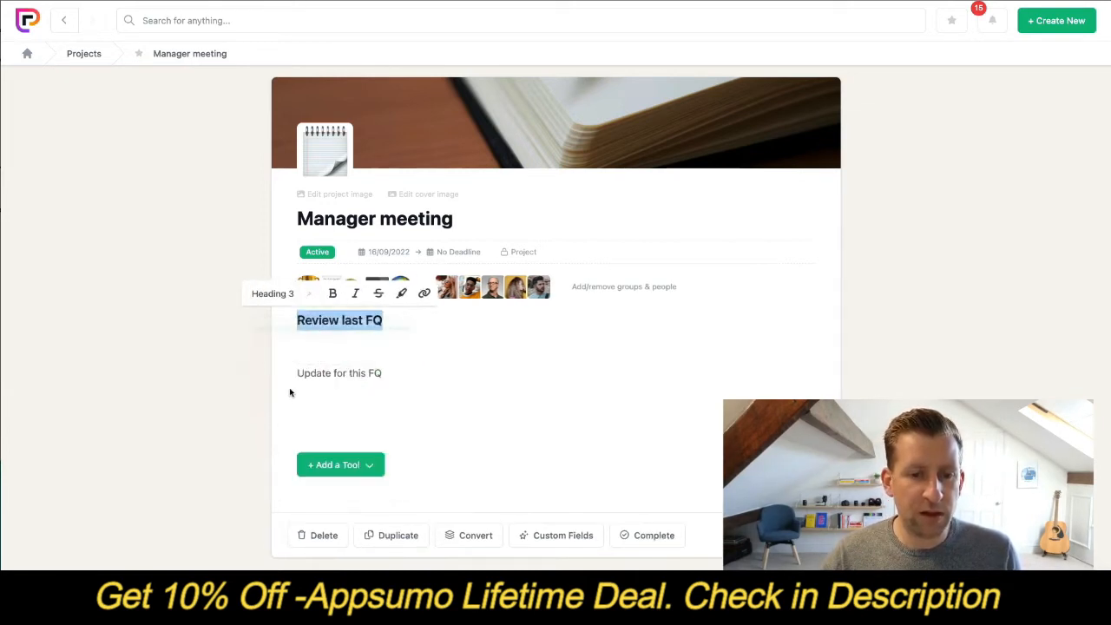
- Format the "Update for this FQ" line of the description as Heading 3
{"action": "left_click_drag", "start_coordinate": [391, 375], "coordinate": [283, 372]}
{"action": "left_click", "coordinate": [298, 351]}
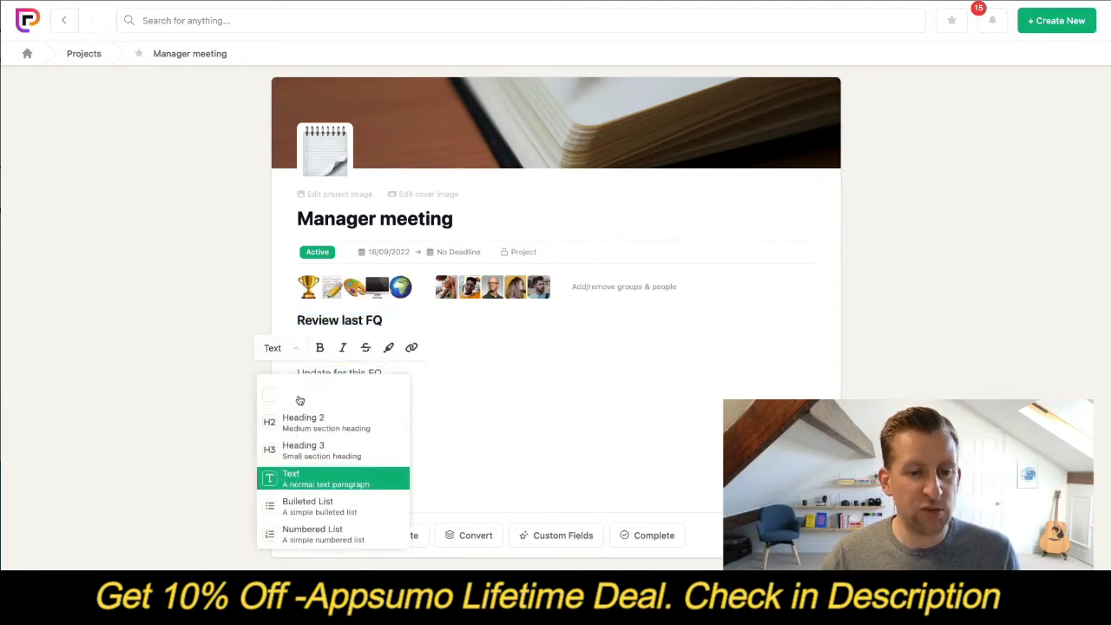
{"action": "left_click", "coordinate": [323, 449]}
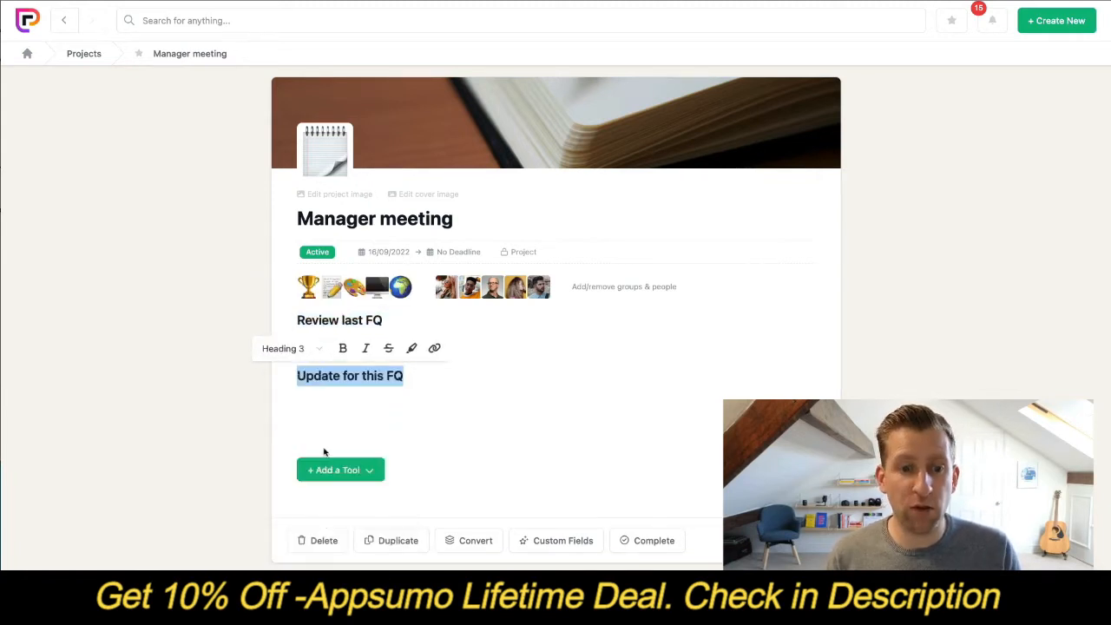
{"action": "left_click", "coordinate": [369, 419]}
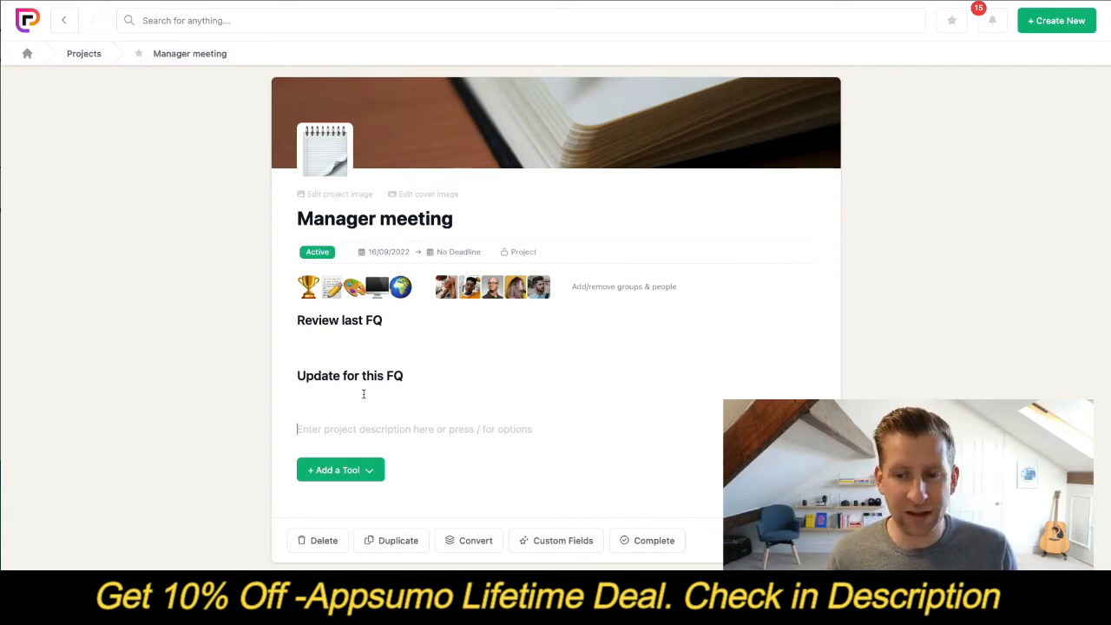
- Replace the whole project description with the copied meeting notes, from "Review last FQ" to "Any other business", and look through them
{"action": "key", "text": "ctrl+a"}
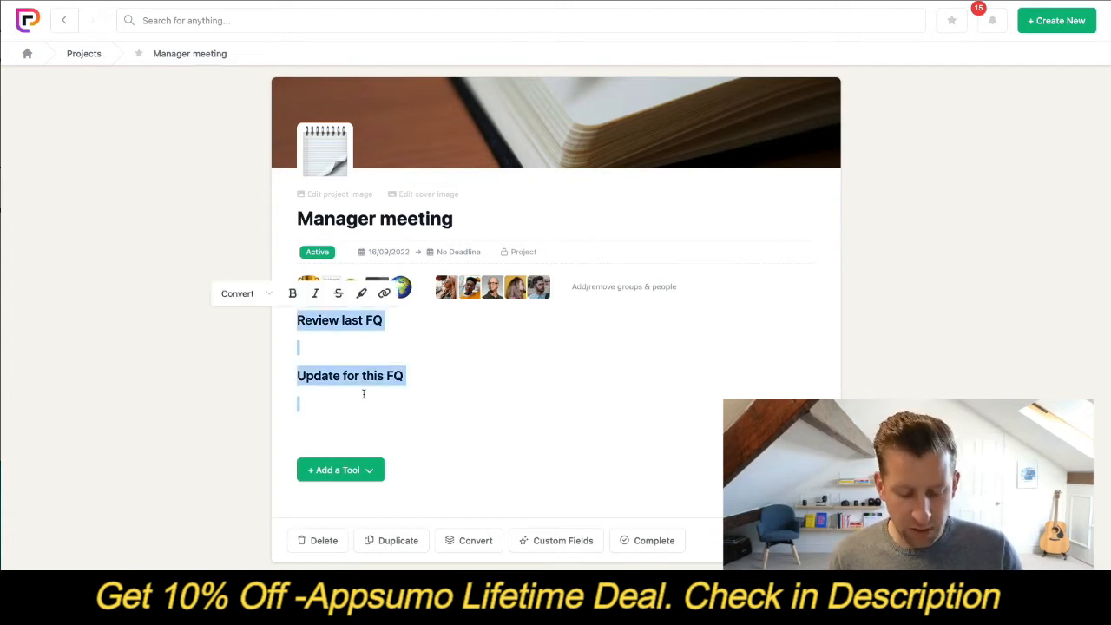
{"action": "key", "text": "ctrl+v"}
{"action": "scroll", "coordinate": [261, 338], "scroll_direction": "up", "scroll_amount": 2}
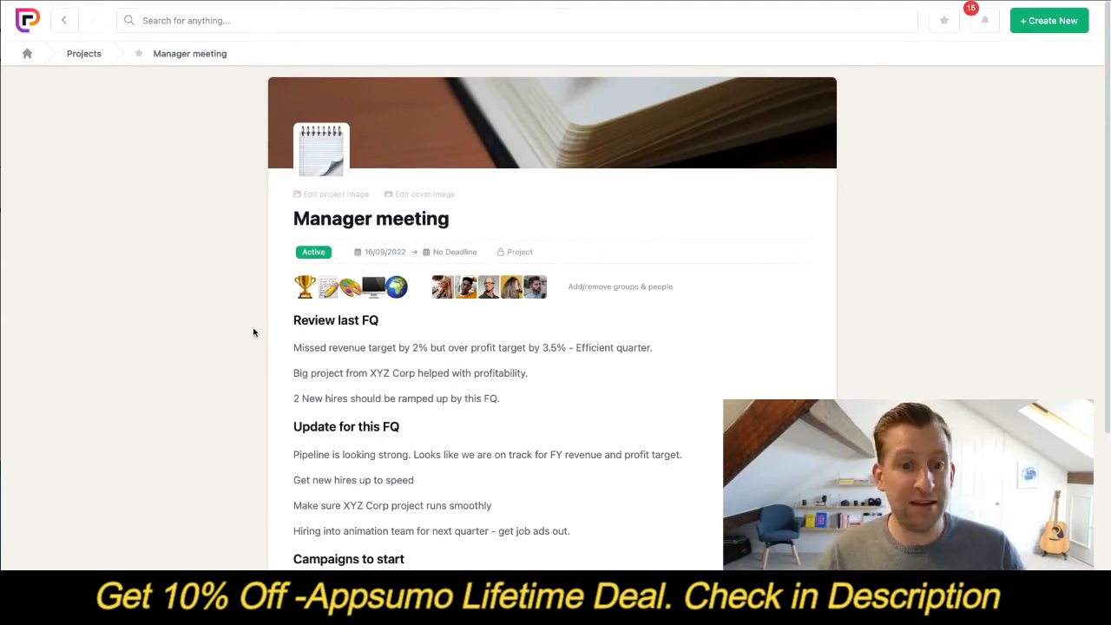
{"action": "scroll", "coordinate": [253, 333], "scroll_direction": "down", "scroll_amount": 1}
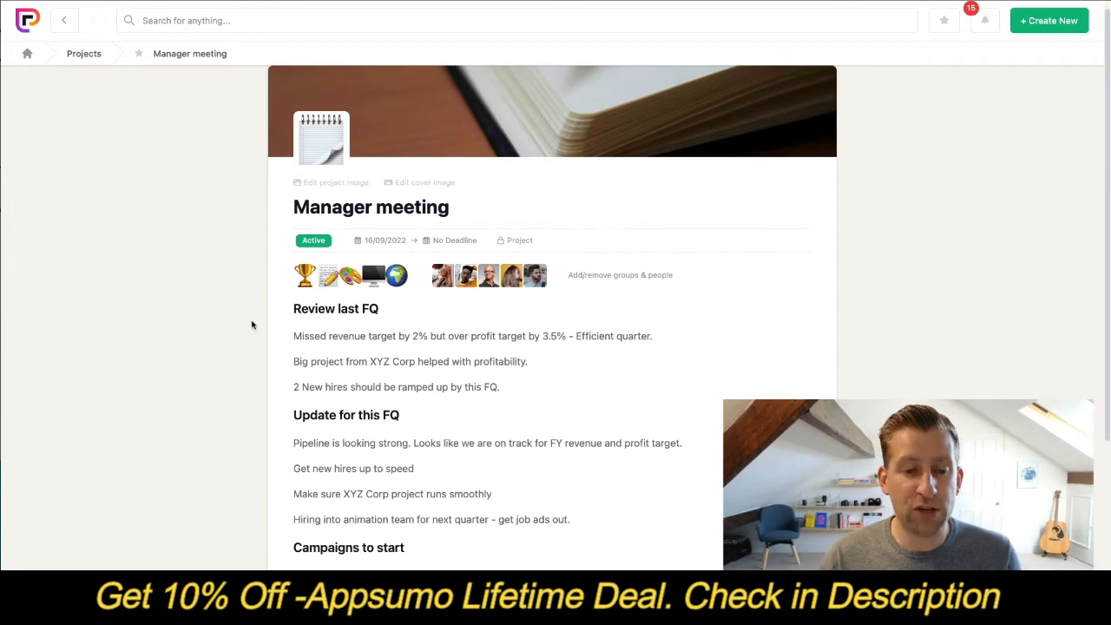
{"action": "scroll", "coordinate": [252, 324], "scroll_direction": "down", "scroll_amount": 1}
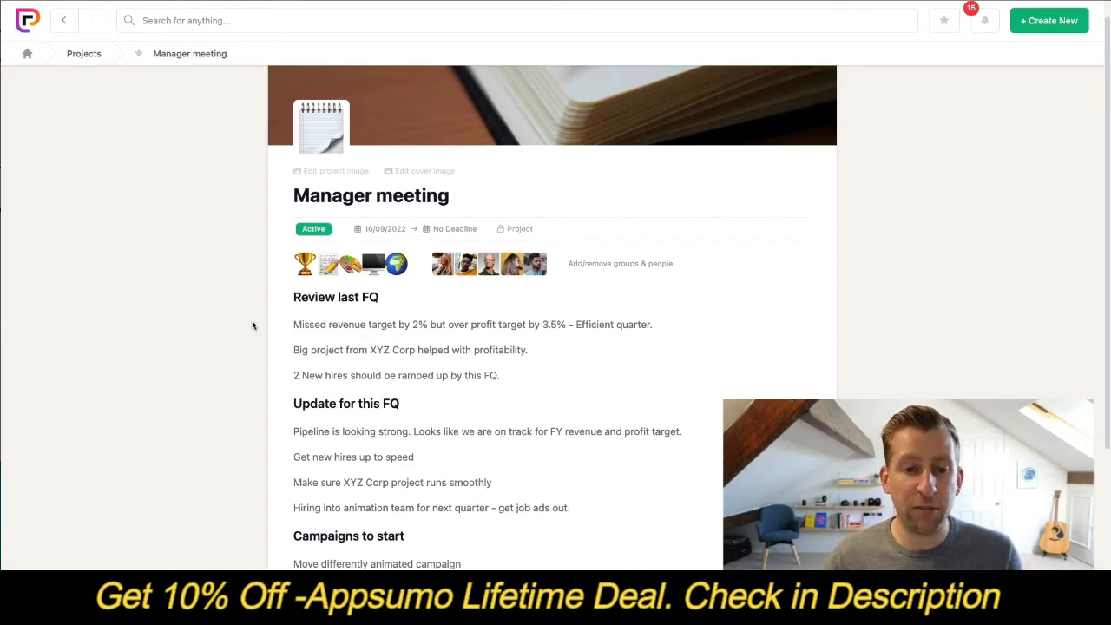
{"action": "scroll", "coordinate": [298, 308], "scroll_direction": "down", "scroll_amount": 2}
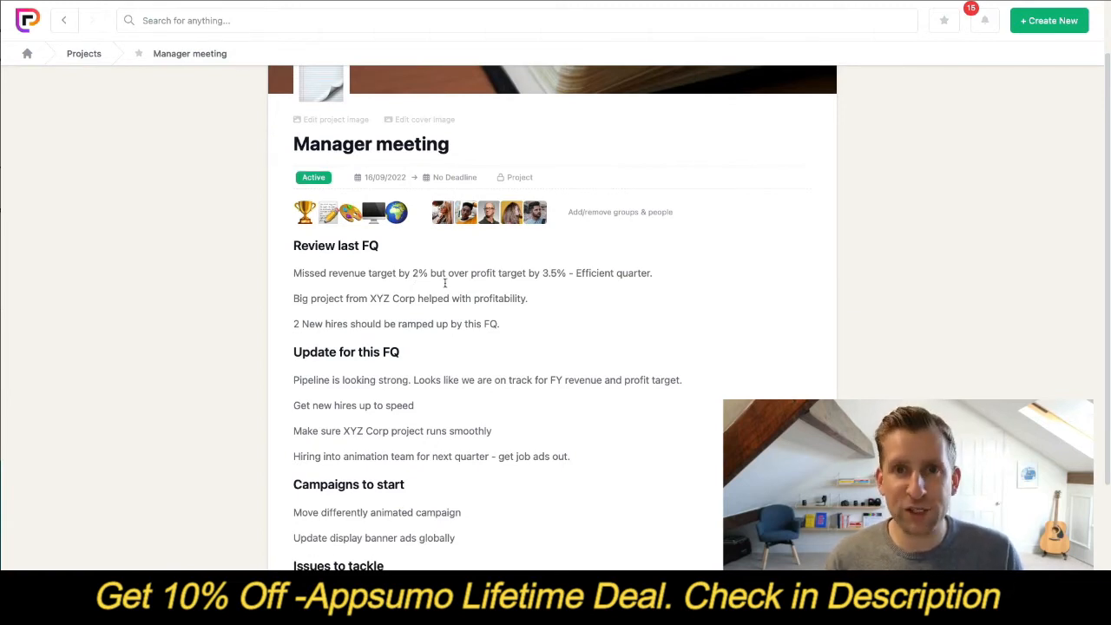
{"action": "scroll", "coordinate": [433, 295], "scroll_direction": "down", "scroll_amount": 1}
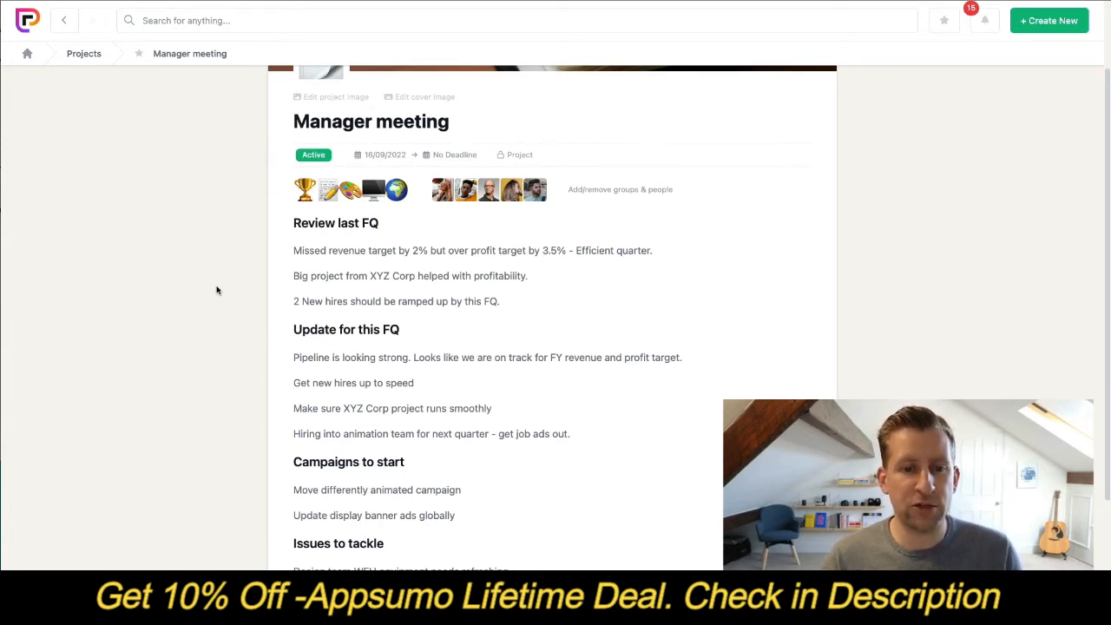
- Convert the "Get new hires up to speed" line of the description into an inline Task Text item
{"action": "scroll", "coordinate": [217, 291], "scroll_direction": "down", "scroll_amount": 2}
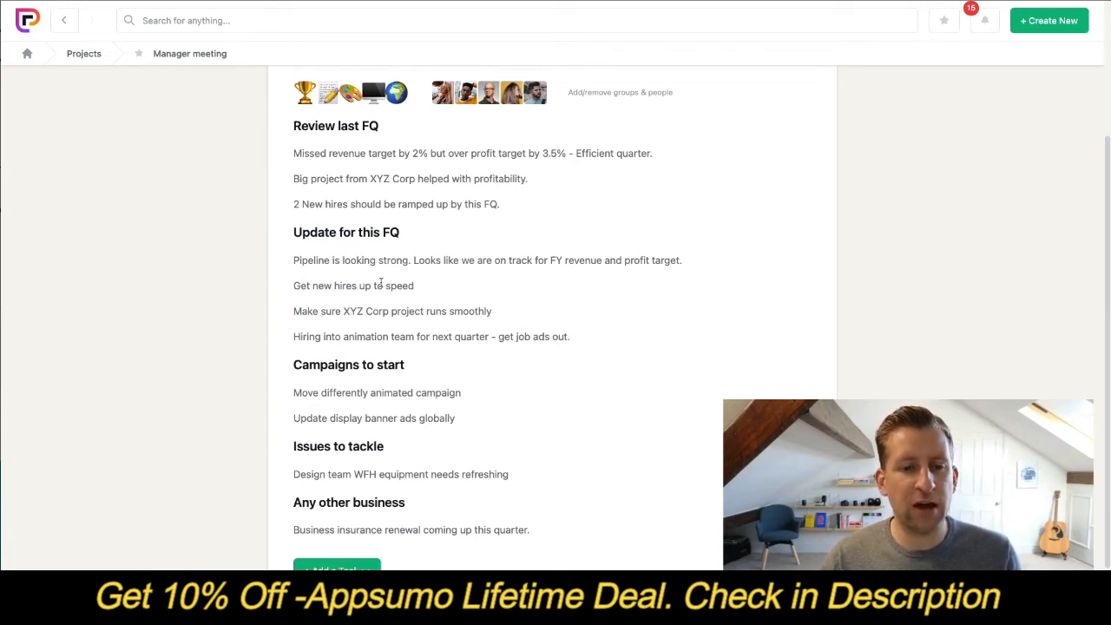
{"action": "left_click_drag", "start_coordinate": [421, 286], "coordinate": [295, 286]}
{"action": "left_click", "coordinate": [292, 261]}
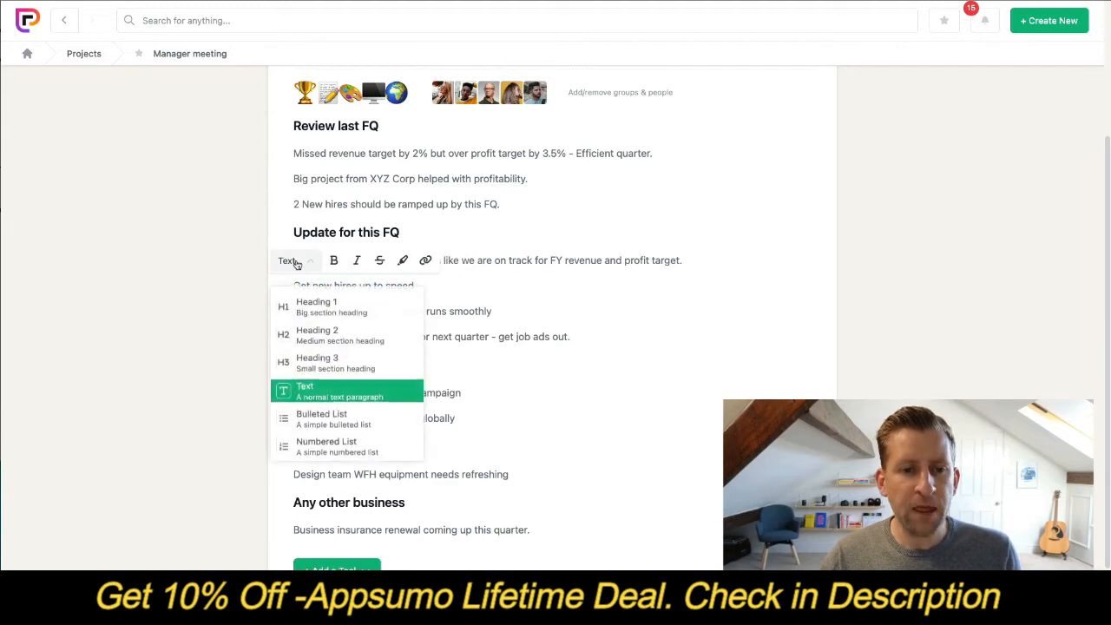
{"action": "scroll", "coordinate": [364, 330], "scroll_direction": "down", "scroll_amount": 4}
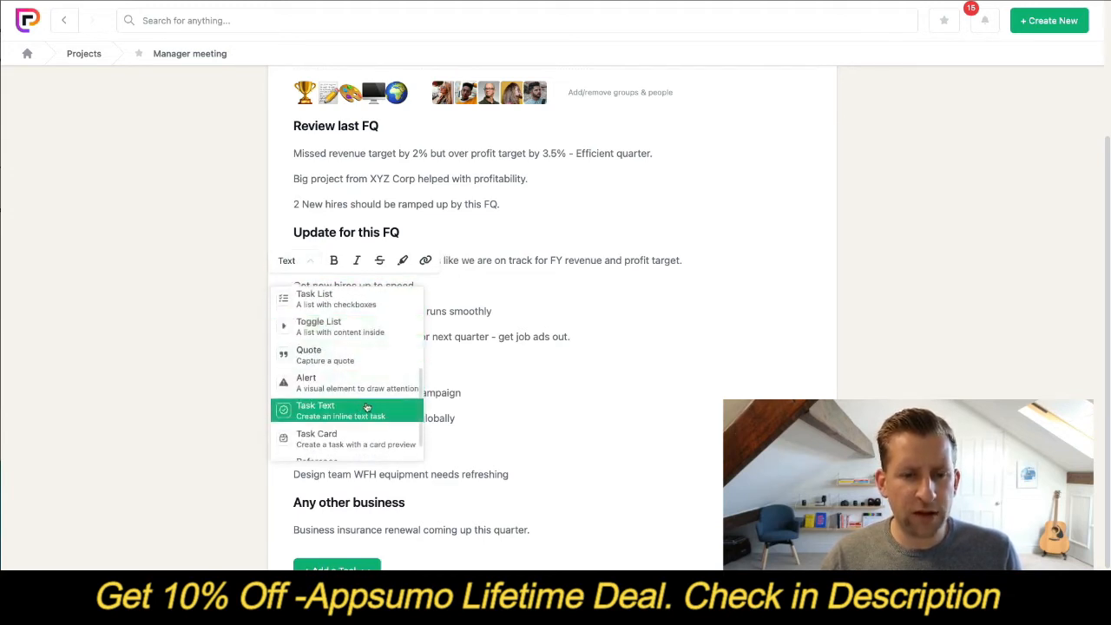
{"action": "scroll", "coordinate": [332, 412], "scroll_direction": "down", "scroll_amount": 1}
{"action": "left_click", "coordinate": [323, 404]}
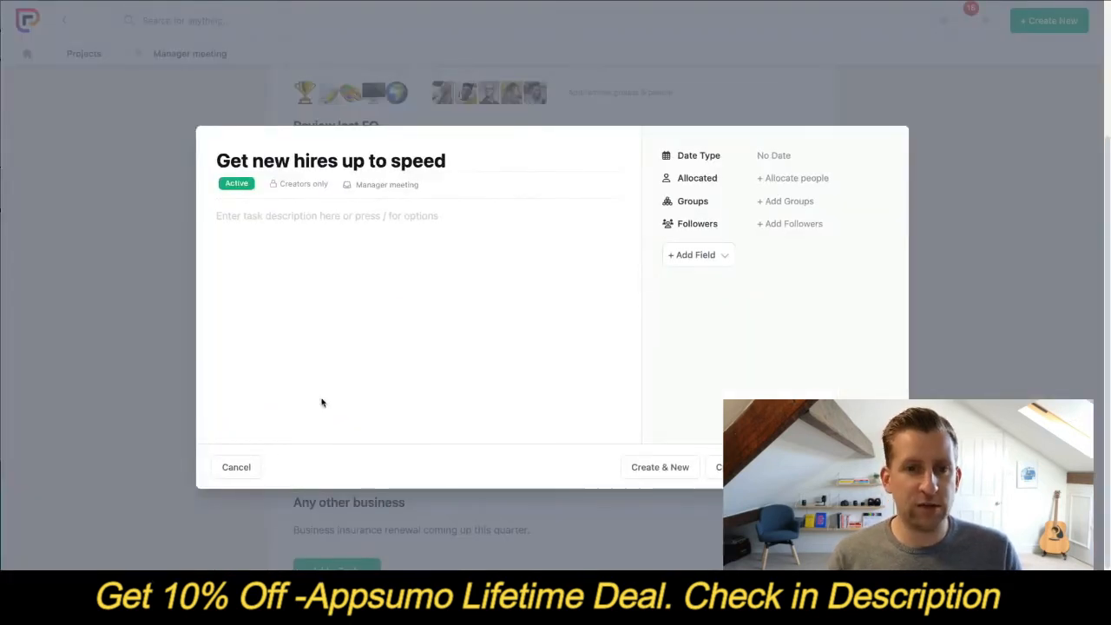
- Give the "Get new hires up to speed" task a single date of 31/10/2022
{"action": "left_click", "coordinate": [418, 184]}
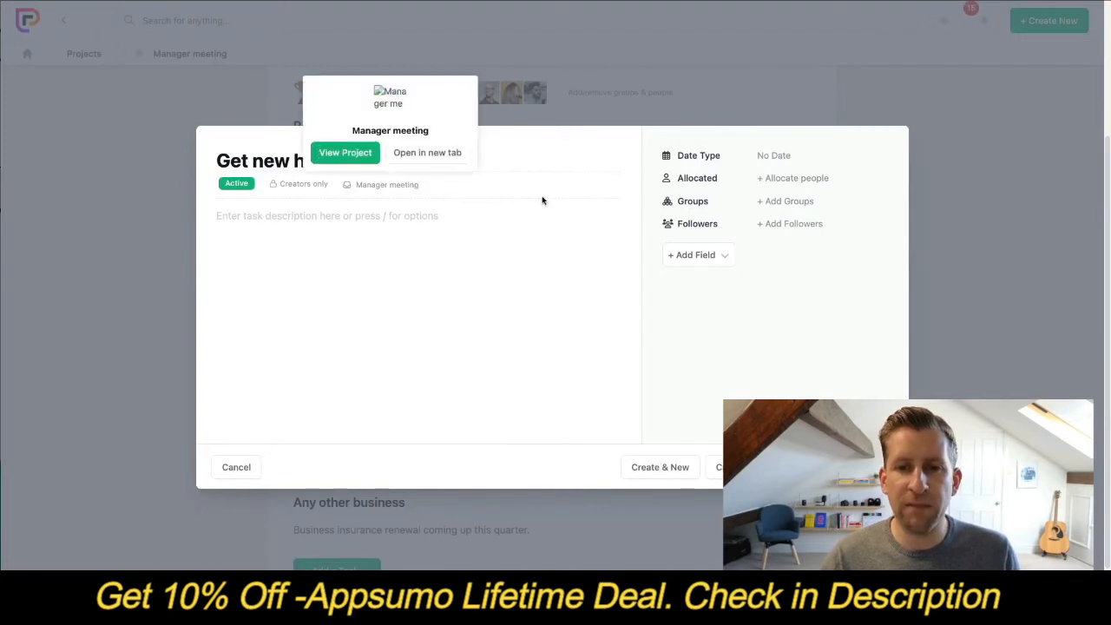
{"action": "left_click", "coordinate": [782, 156]}
{"action": "left_click", "coordinate": [791, 206]}
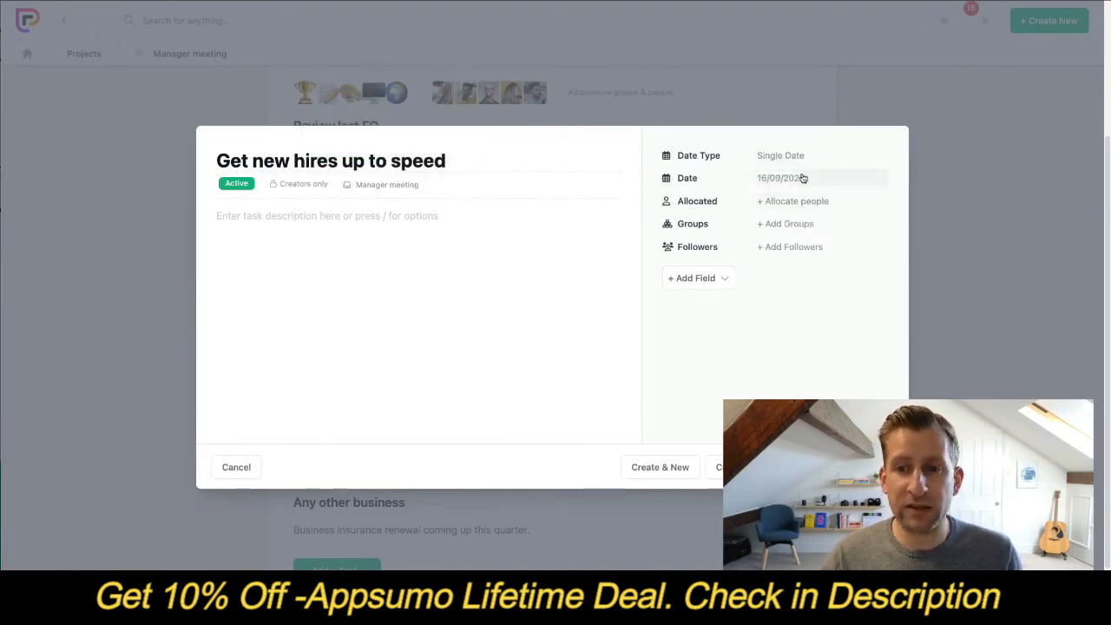
{"action": "left_click", "coordinate": [801, 179]}
{"action": "left_click", "coordinate": [870, 209]}
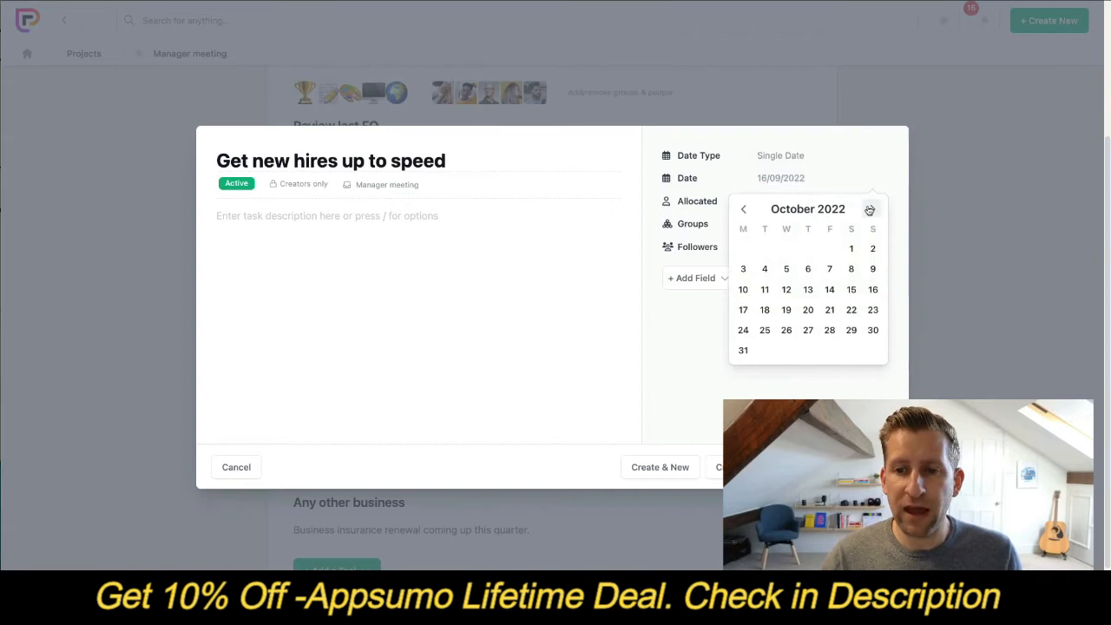
{"action": "left_click", "coordinate": [743, 350]}
- Allocate a project member to the "Get new hires up to speed" task and create it
{"action": "left_click", "coordinate": [799, 203]}
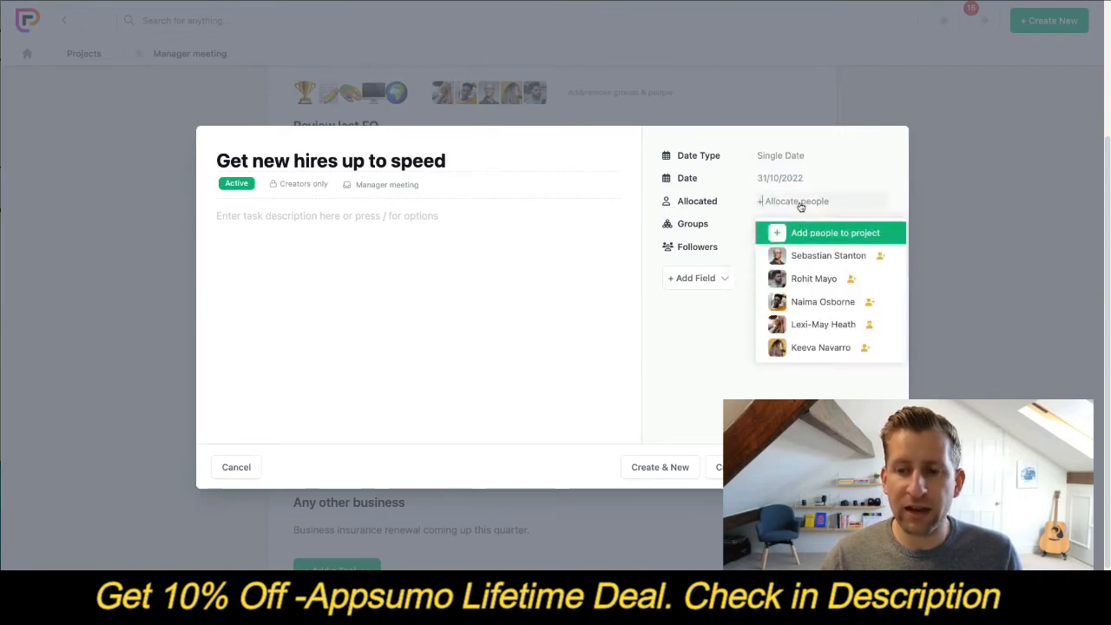
{"action": "left_click", "coordinate": [821, 303]}
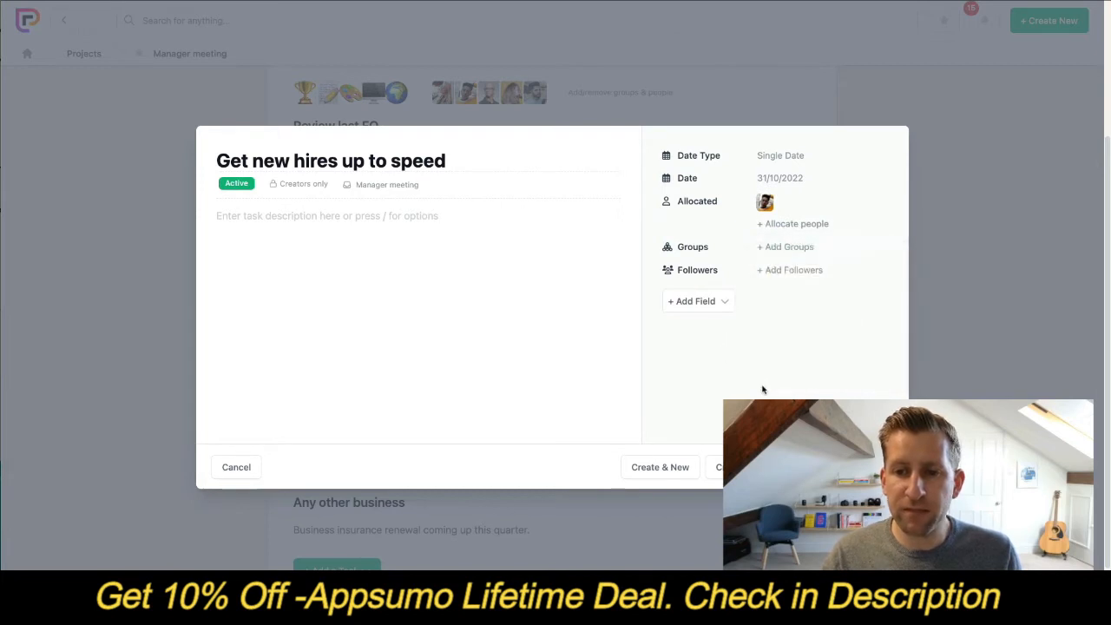
{"action": "left_click", "coordinate": [856, 468]}
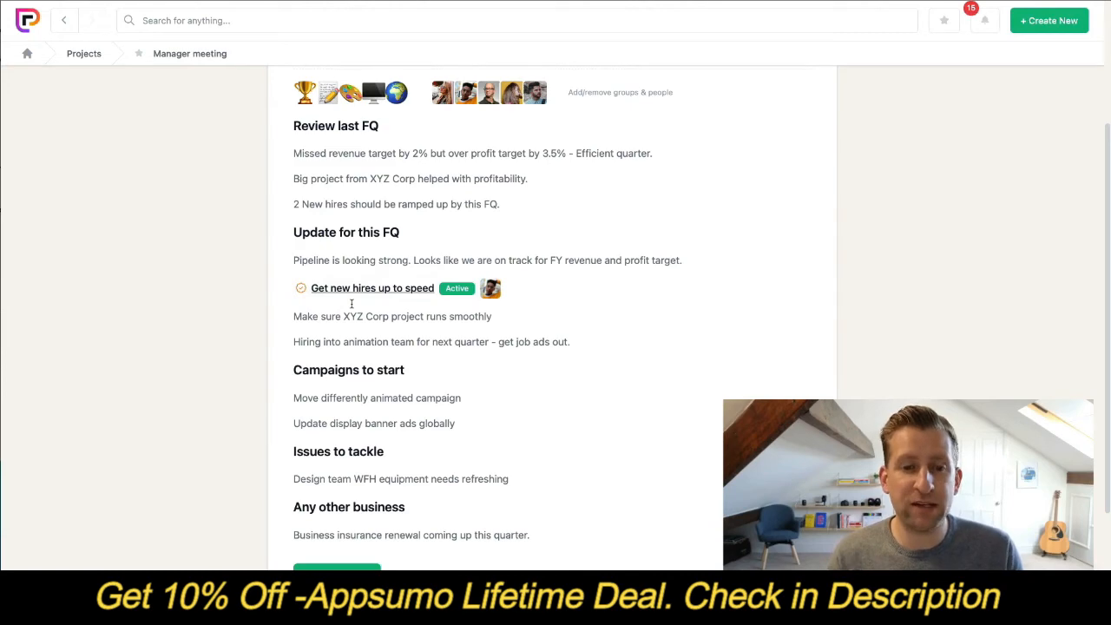
- Check the new task in the project's task list and return to the Manager meeting project
{"action": "scroll", "coordinate": [362, 297], "scroll_direction": "down", "scroll_amount": 2}
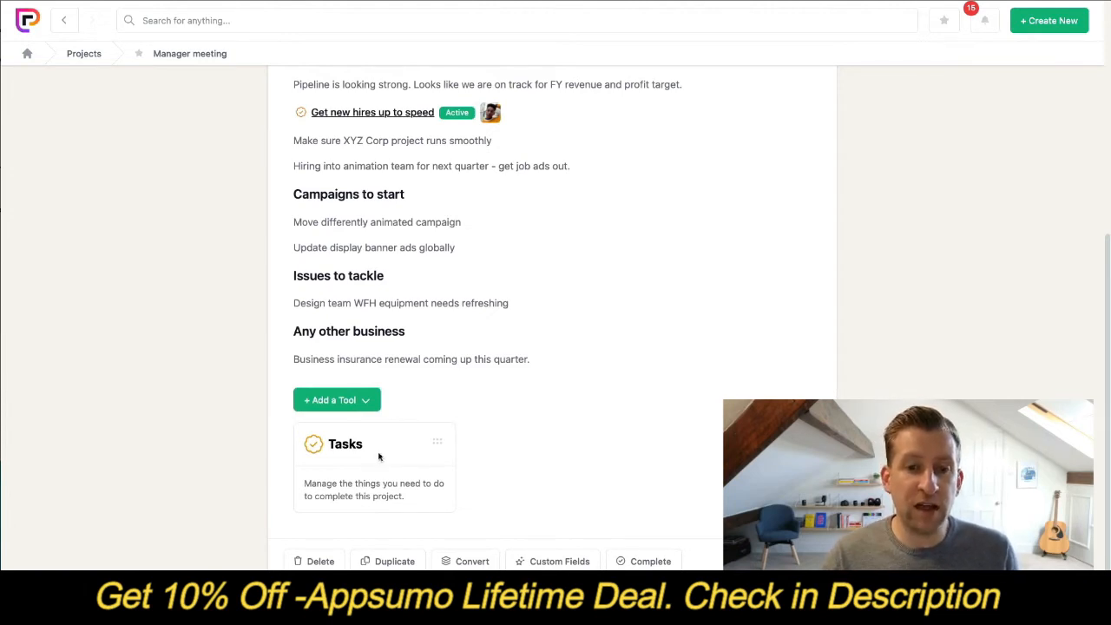
{"action": "left_click", "coordinate": [380, 457]}
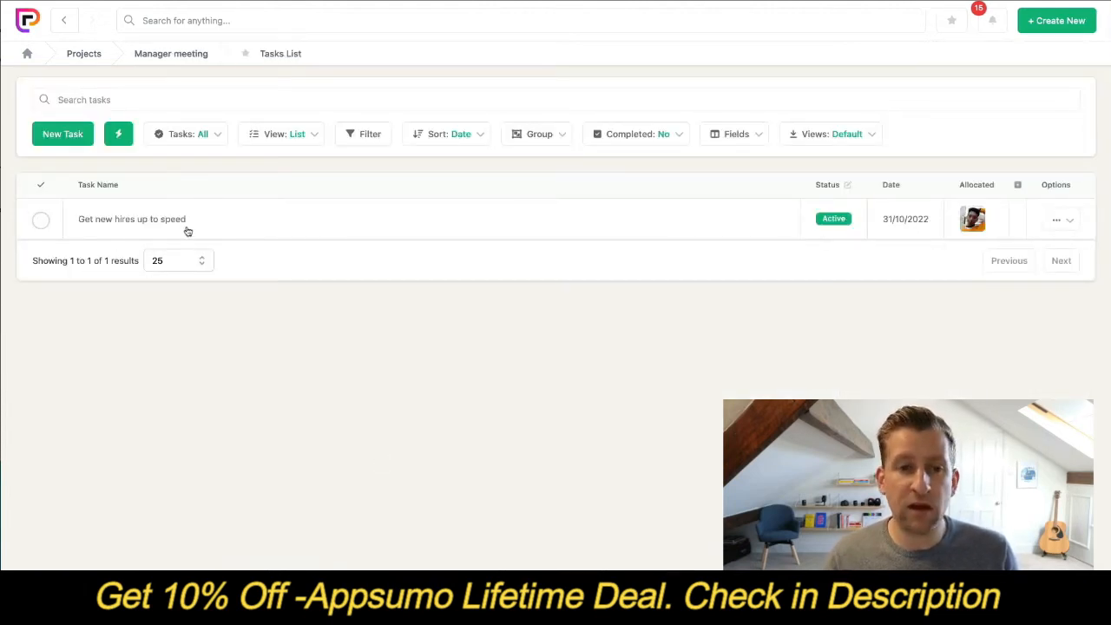
{"action": "left_click", "coordinate": [190, 58]}
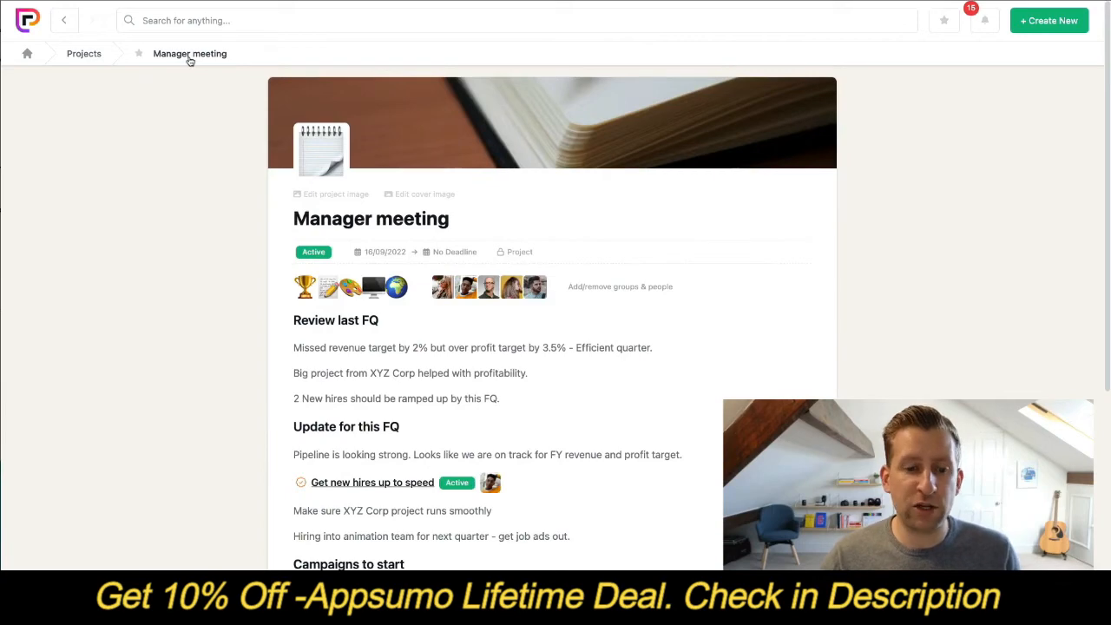
- Convert the "Make sure XYZ Corp project runs smoothly" line of the description into an inline Task Text item
{"action": "scroll", "coordinate": [200, 70], "scroll_direction": "down", "scroll_amount": 3}
{"action": "left_click_drag", "start_coordinate": [492, 309], "coordinate": [295, 309]}
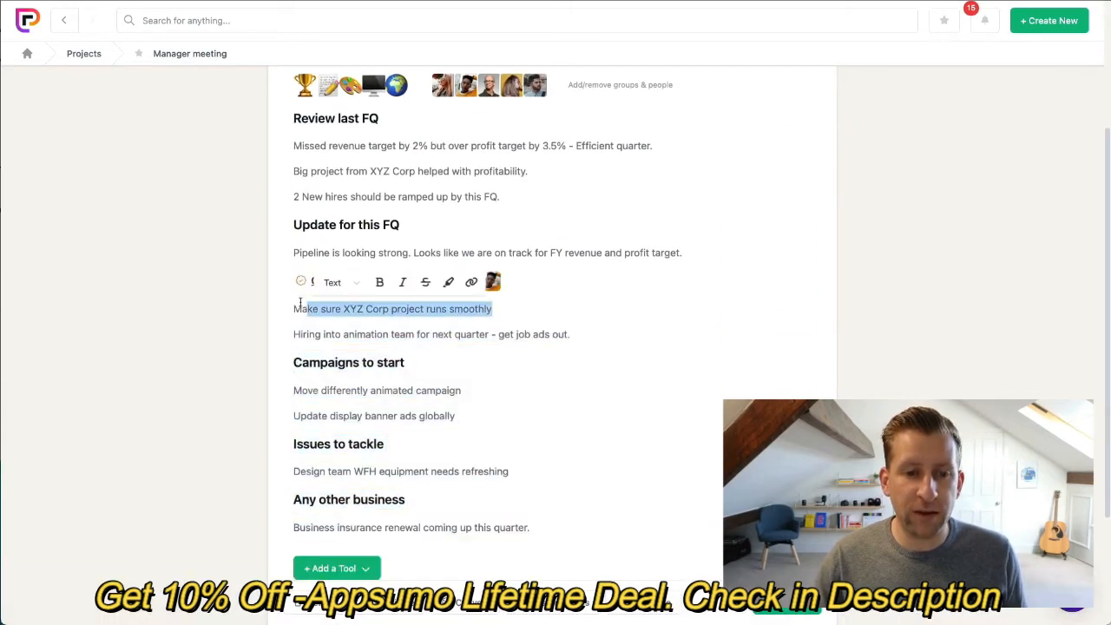
{"action": "left_click", "coordinate": [330, 282]}
{"action": "scroll", "coordinate": [368, 379], "scroll_direction": "down", "scroll_amount": 3}
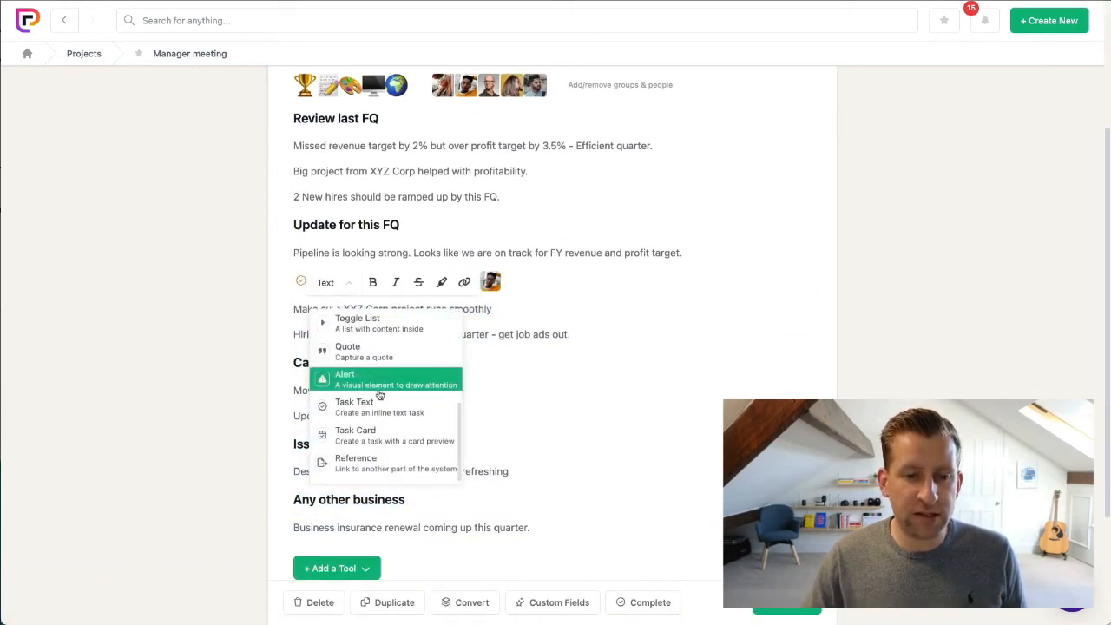
{"action": "left_click", "coordinate": [377, 406]}
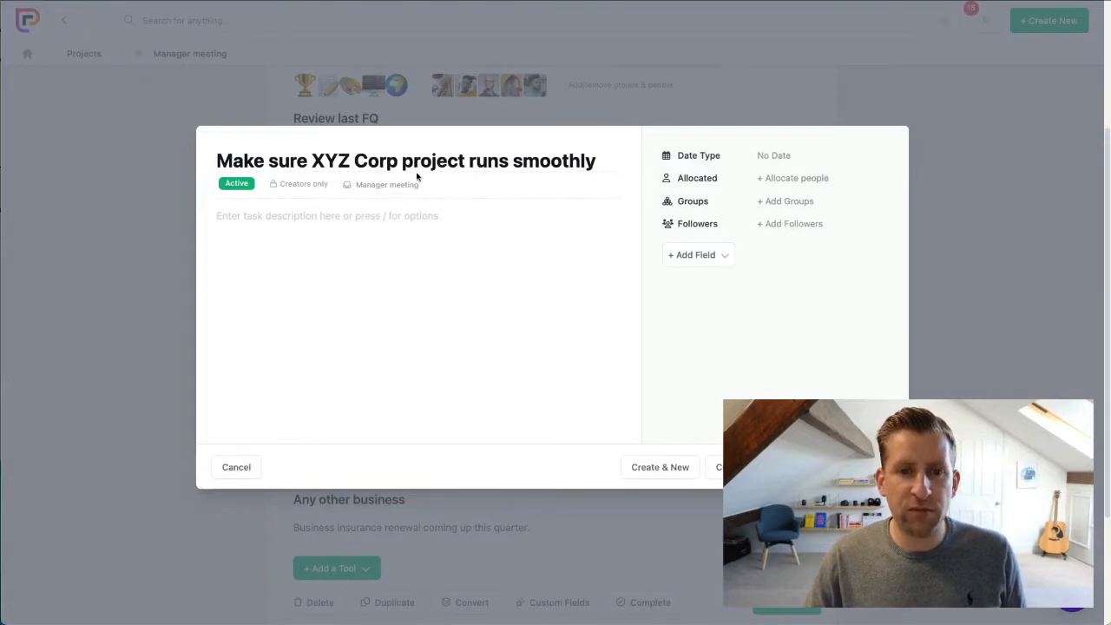
- Give the "Make sure XYZ Corp project runs smoothly" task a single date of 31/10/2022
{"action": "left_click", "coordinate": [773, 157]}
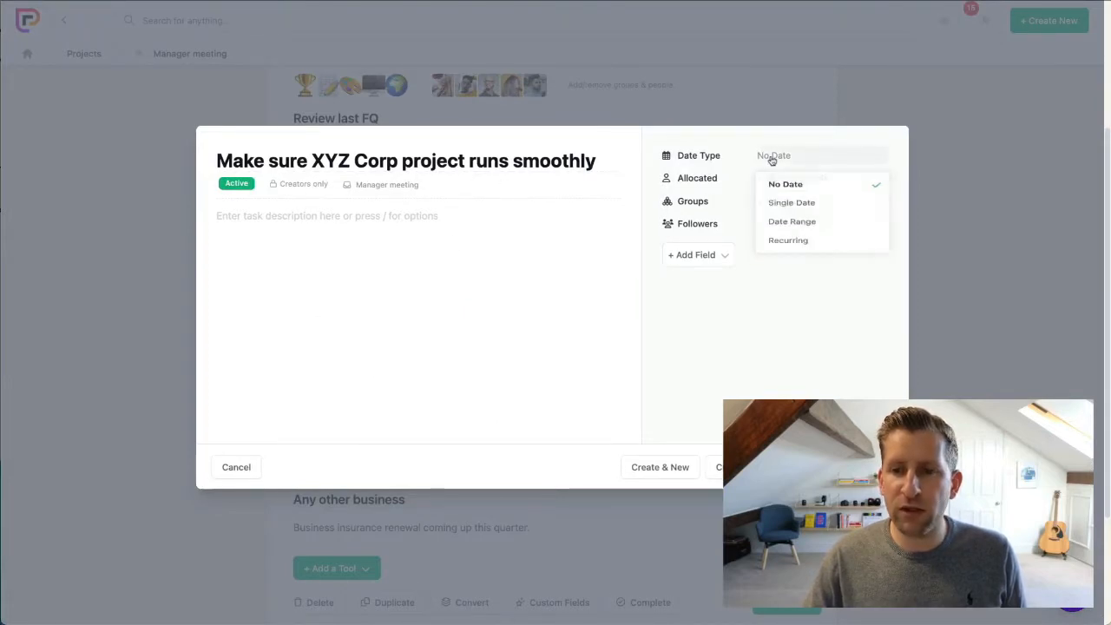
{"action": "left_click", "coordinate": [798, 207]}
{"action": "left_click", "coordinate": [798, 178]}
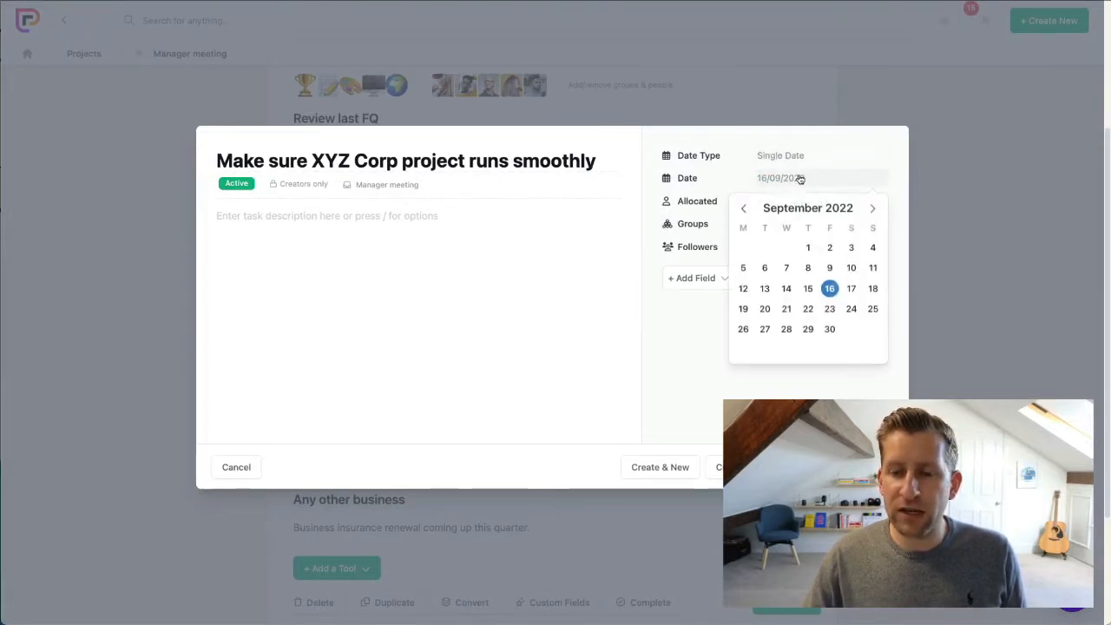
{"action": "left_click", "coordinate": [871, 209]}
{"action": "left_click", "coordinate": [743, 347]}
- Allocate a different project member to the "Make sure XYZ Corp project runs smoothly" task and create it
{"action": "left_click", "coordinate": [792, 203]}
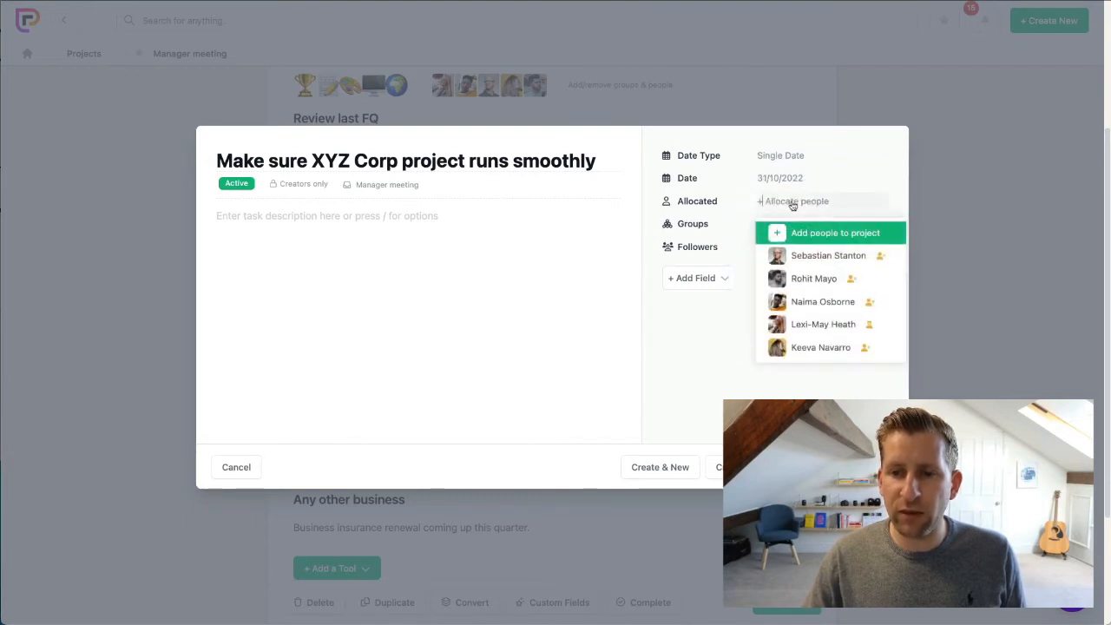
{"action": "left_click", "coordinate": [824, 330]}
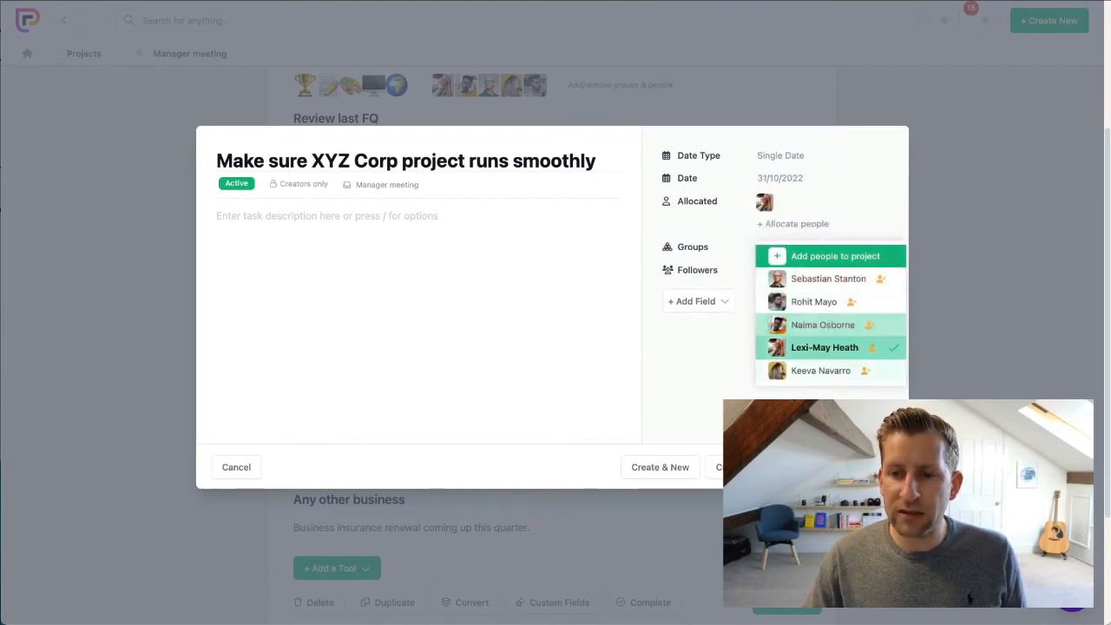
{"action": "left_click", "coordinate": [846, 467]}
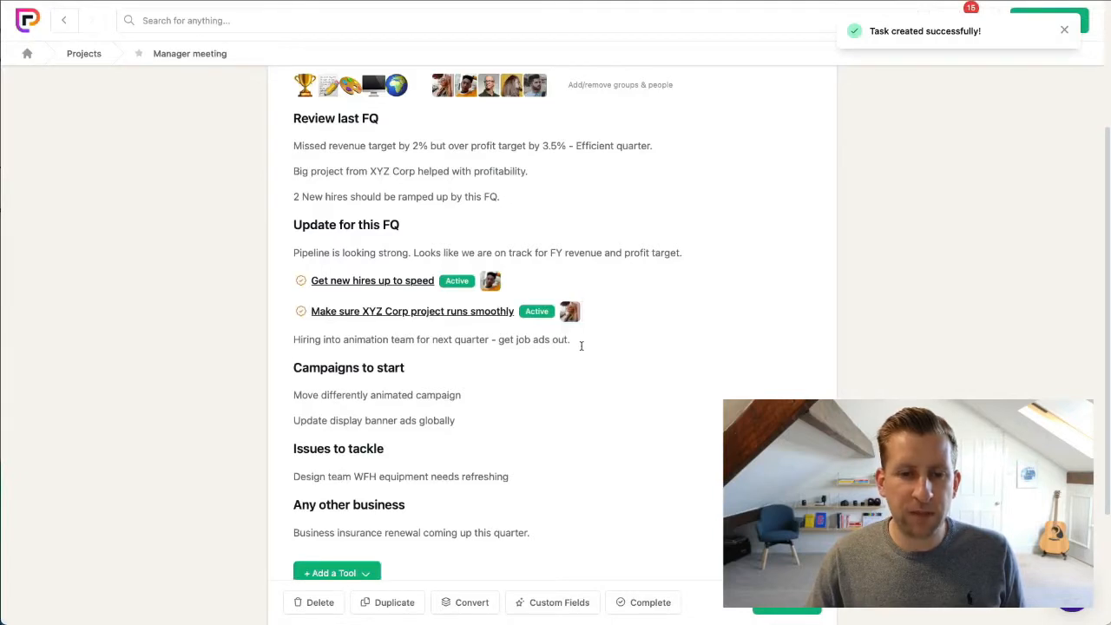
- Convert the "Hiring into animation team for next quarter - get job ads out." line into an inline Task Text item
{"action": "left_click_drag", "start_coordinate": [580, 342], "coordinate": [386, 322]}
{"action": "left_click", "coordinate": [385, 317]}
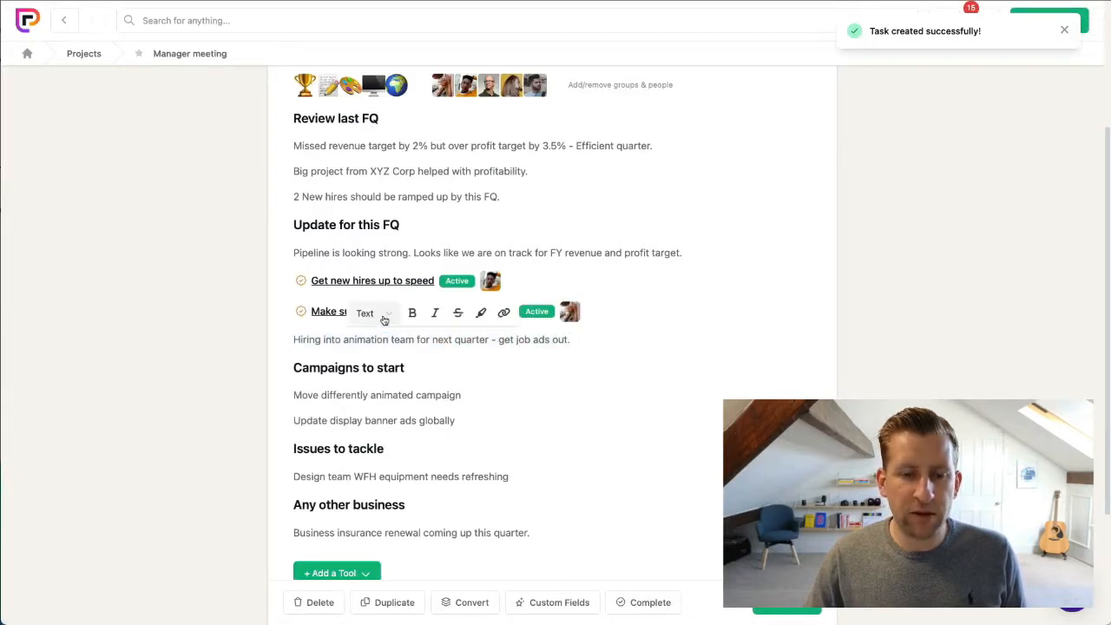
{"action": "scroll", "coordinate": [436, 417], "scroll_direction": "down", "scroll_amount": 3}
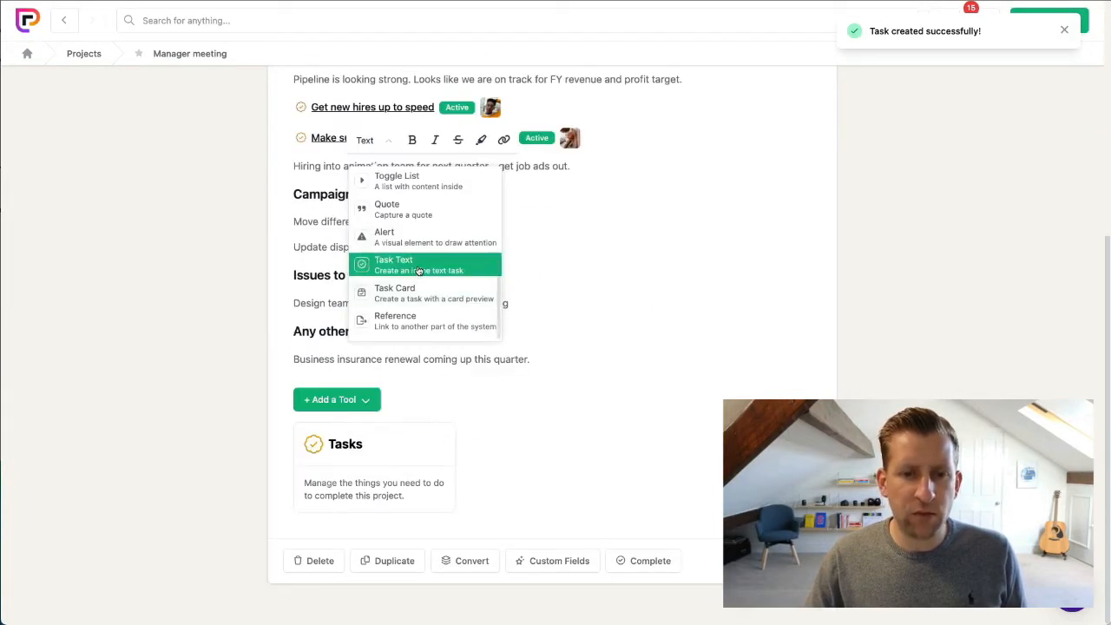
{"action": "left_click", "coordinate": [399, 265]}
- Give the animation team hiring task a single date of 30/09/2022
{"action": "left_click", "coordinate": [775, 157]}
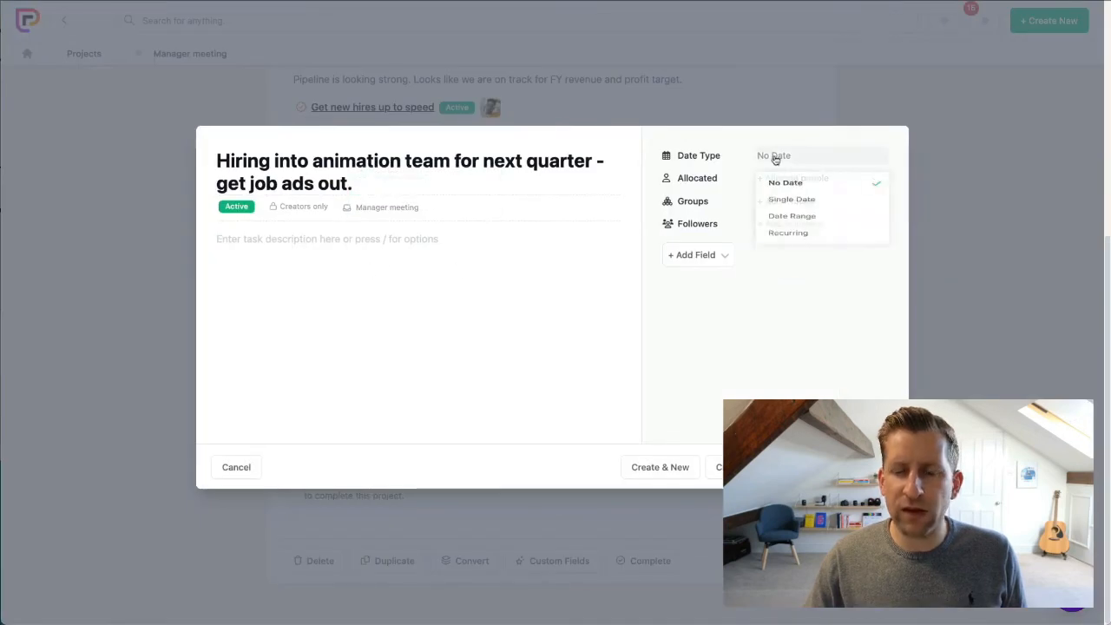
{"action": "left_click", "coordinate": [806, 212]}
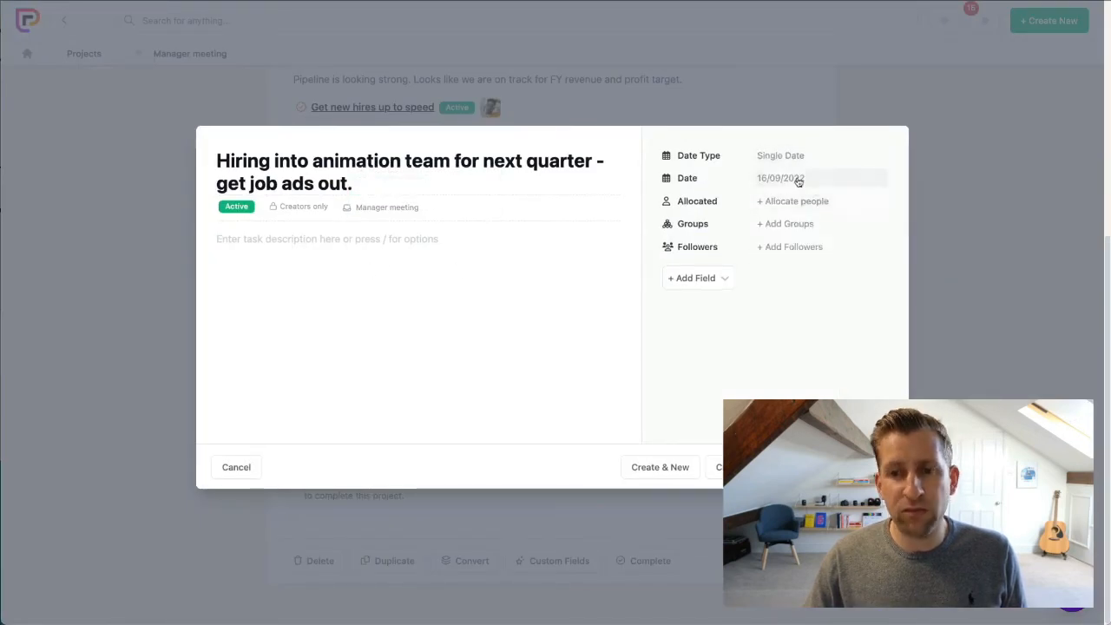
{"action": "left_click", "coordinate": [797, 179]}
{"action": "left_click", "coordinate": [829, 331]}
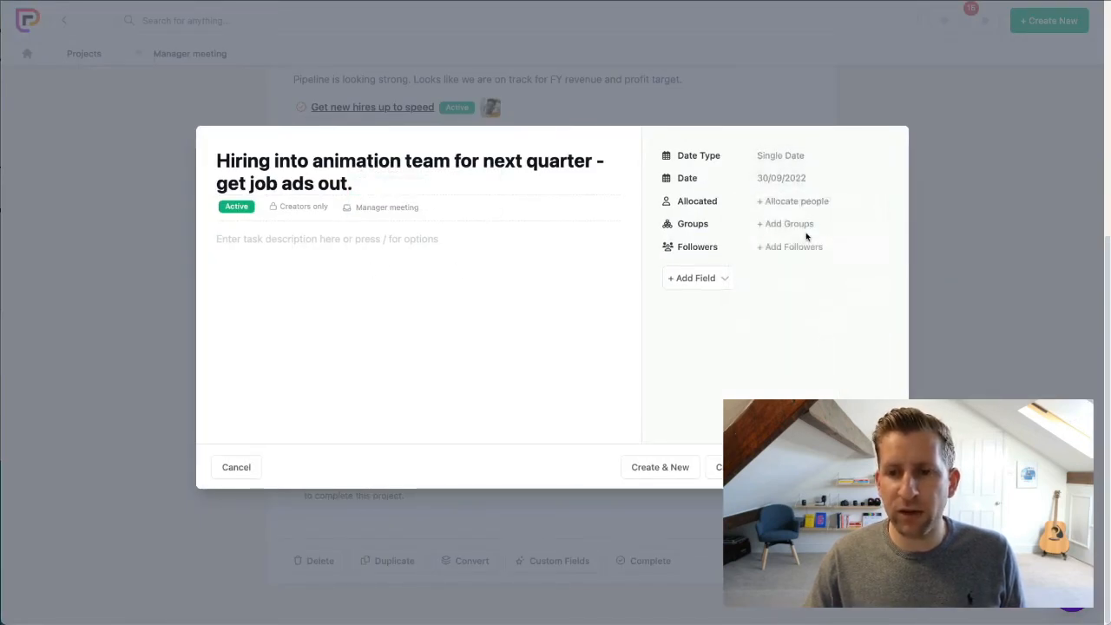
- Allocate a project member to the animation team hiring task and create it
{"action": "left_click", "coordinate": [800, 202]}
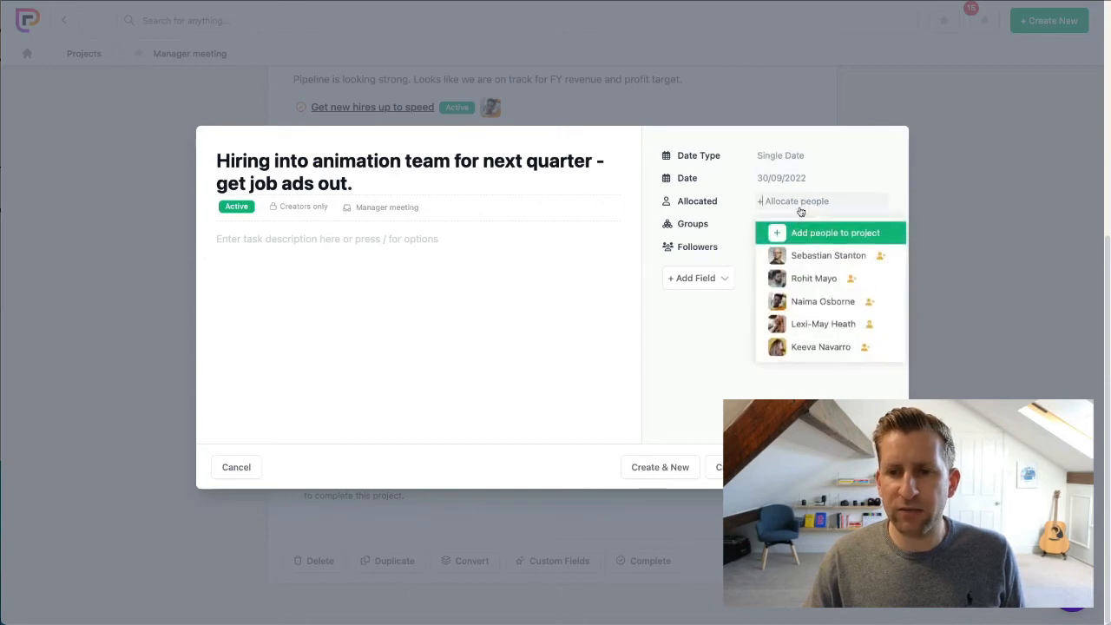
{"action": "left_click", "coordinate": [816, 279]}
{"action": "left_click", "coordinate": [851, 467]}
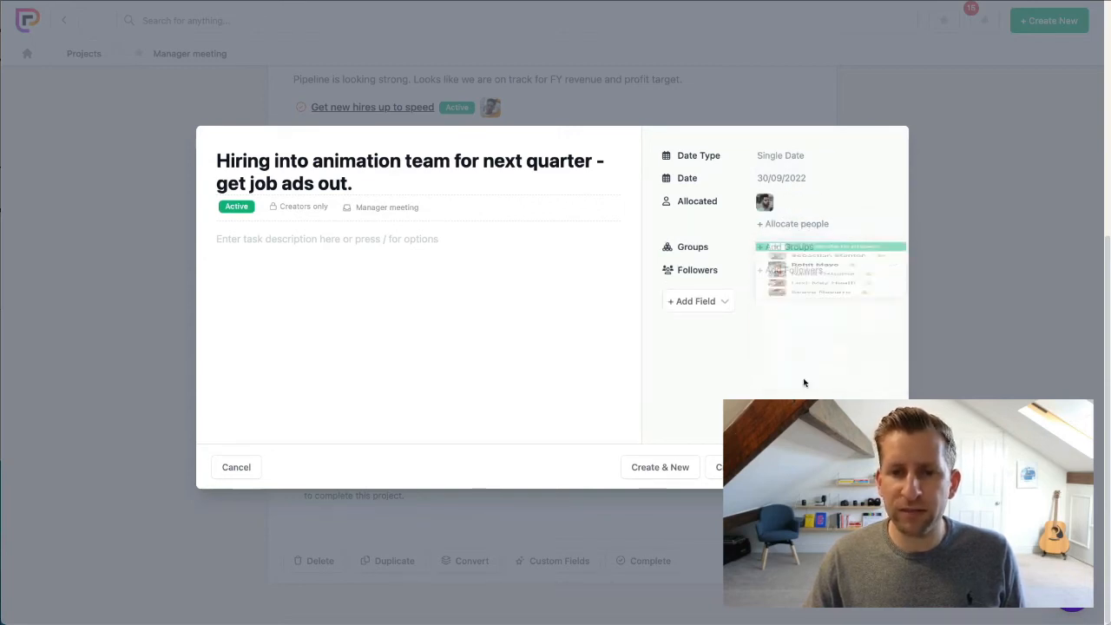
- Mention a project member after "Design team WFH equipment needs refreshing" and add "can you take a quick look at this?"
{"action": "scroll", "coordinate": [508, 286], "scroll_direction": "up", "scroll_amount": 2}
{"action": "scroll", "coordinate": [508, 286], "scroll_direction": "up", "scroll_amount": 2}
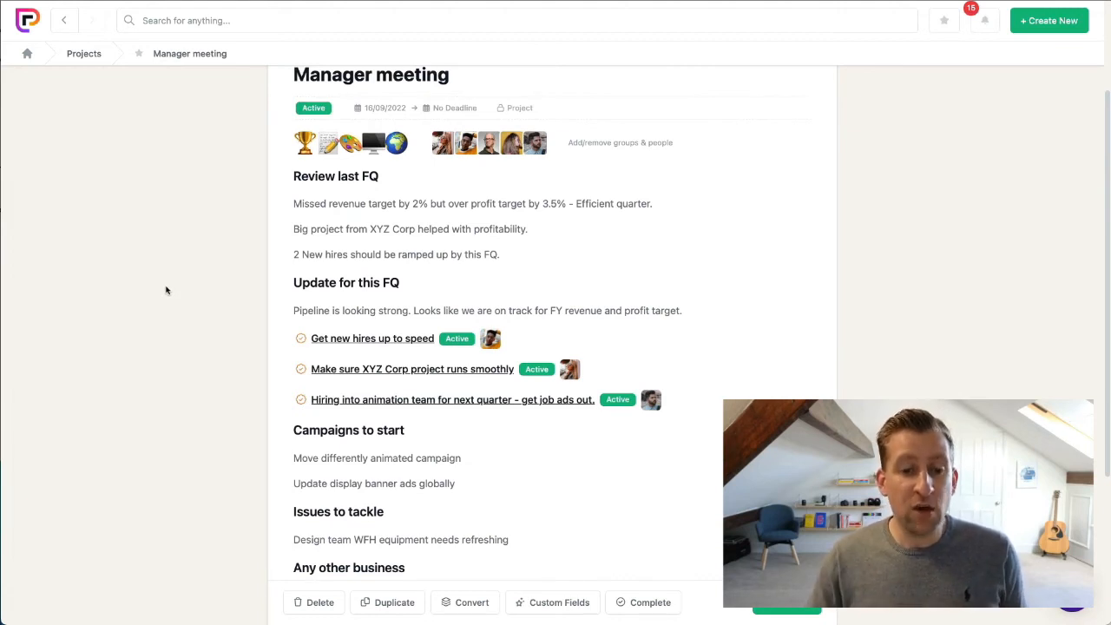
{"action": "scroll", "coordinate": [189, 300], "scroll_direction": "down", "scroll_amount": 3}
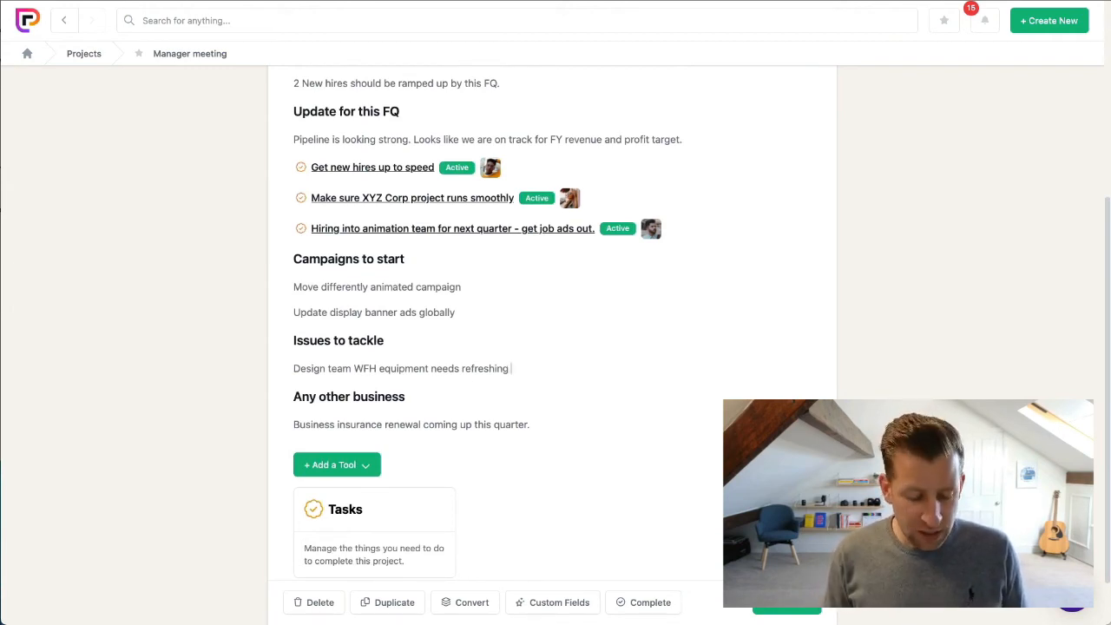
{"action": "type", "text": "@seb"}
{"action": "key", "text": "Return"}
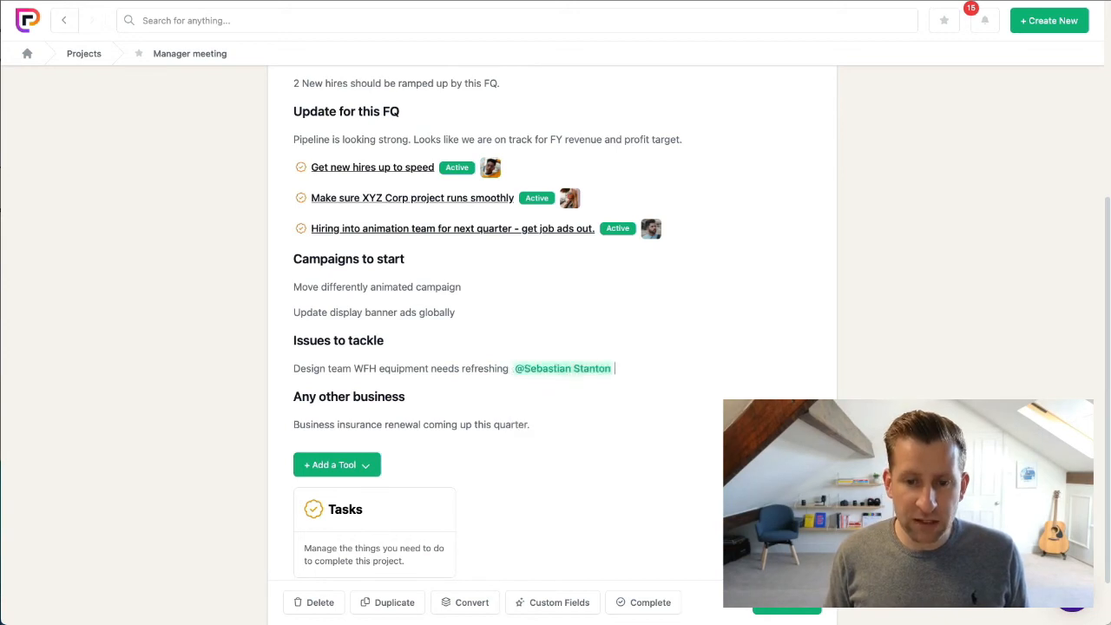
{"action": "type", "text": "can you take a"}
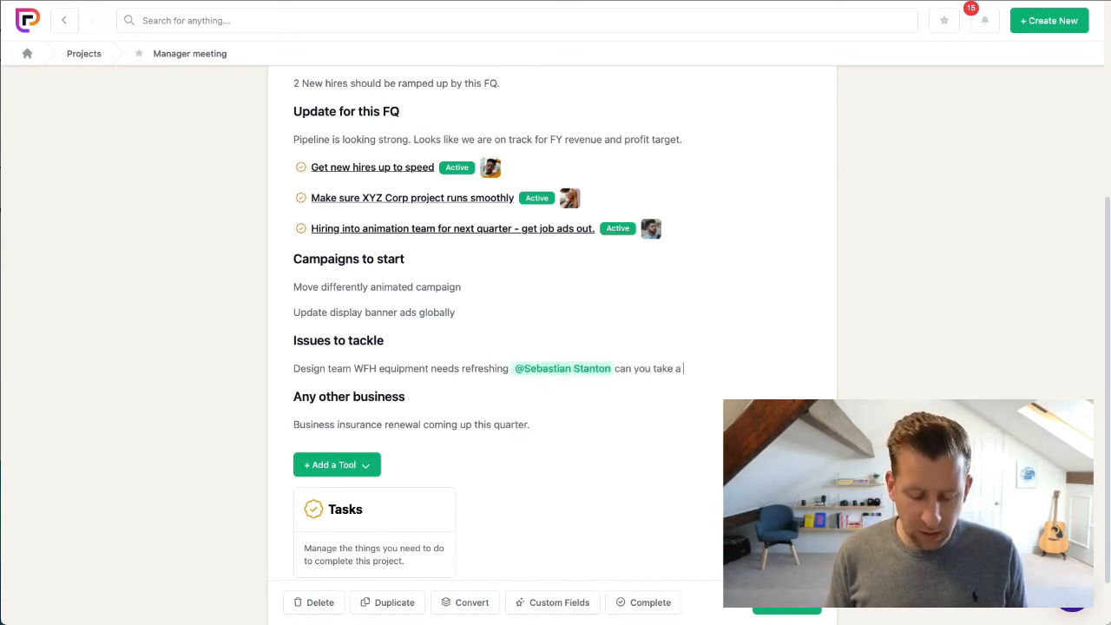
{"action": "type", "text": " quick look at this?"}
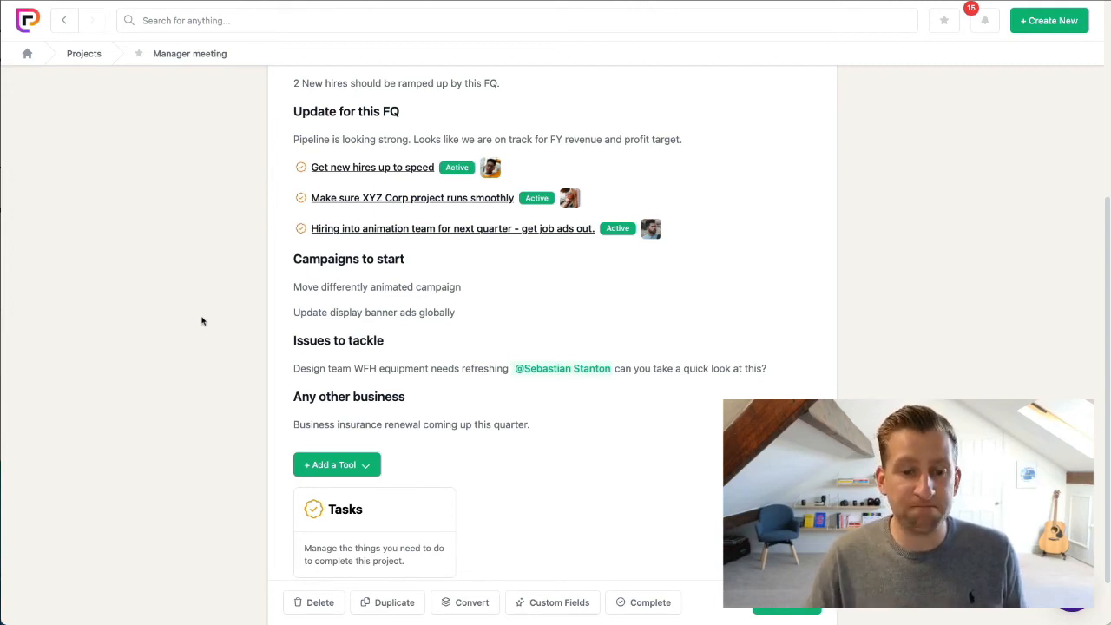
- Review the project's tasks list and return to the "Manager meeting" project
{"action": "scroll", "coordinate": [208, 356], "scroll_direction": "down", "scroll_amount": 1}
{"action": "left_click", "coordinate": [380, 506]}
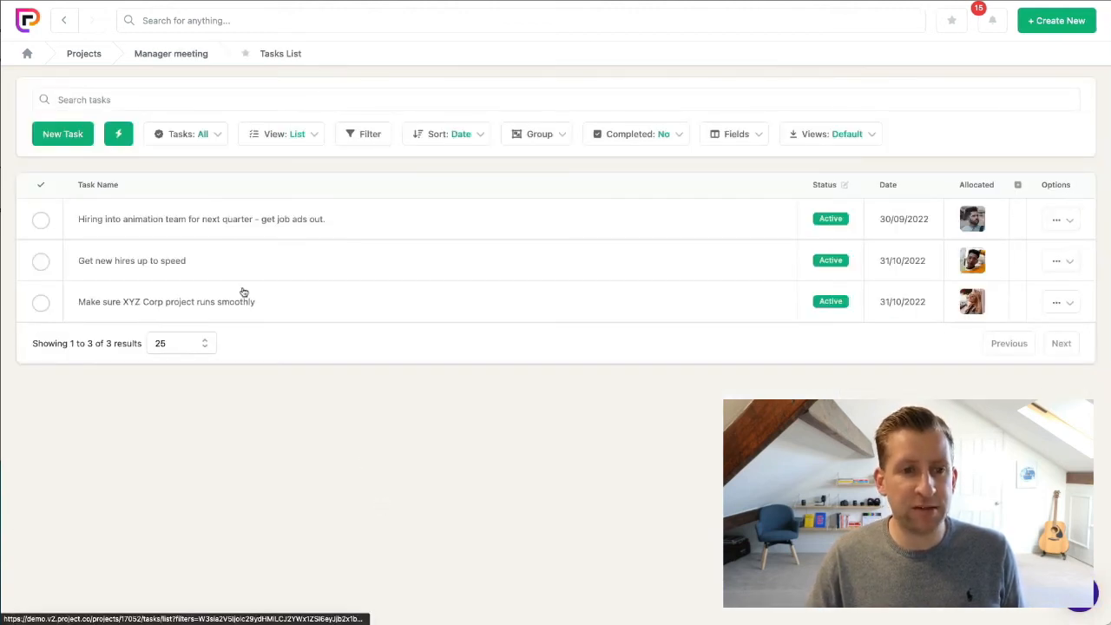
{"action": "left_click", "coordinate": [184, 56]}
- Add two project members as followers of the "Get new hires up to speed" task and close the task
{"action": "scroll", "coordinate": [251, 374], "scroll_direction": "down", "scroll_amount": 1}
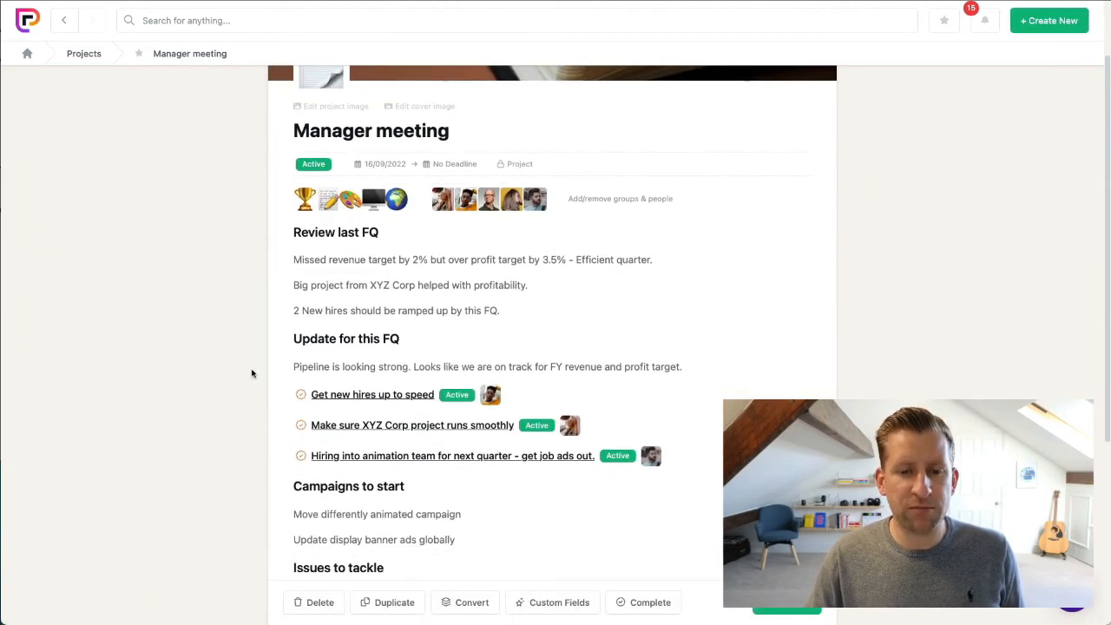
{"action": "scroll", "coordinate": [412, 488], "scroll_direction": "up", "scroll_amount": 1}
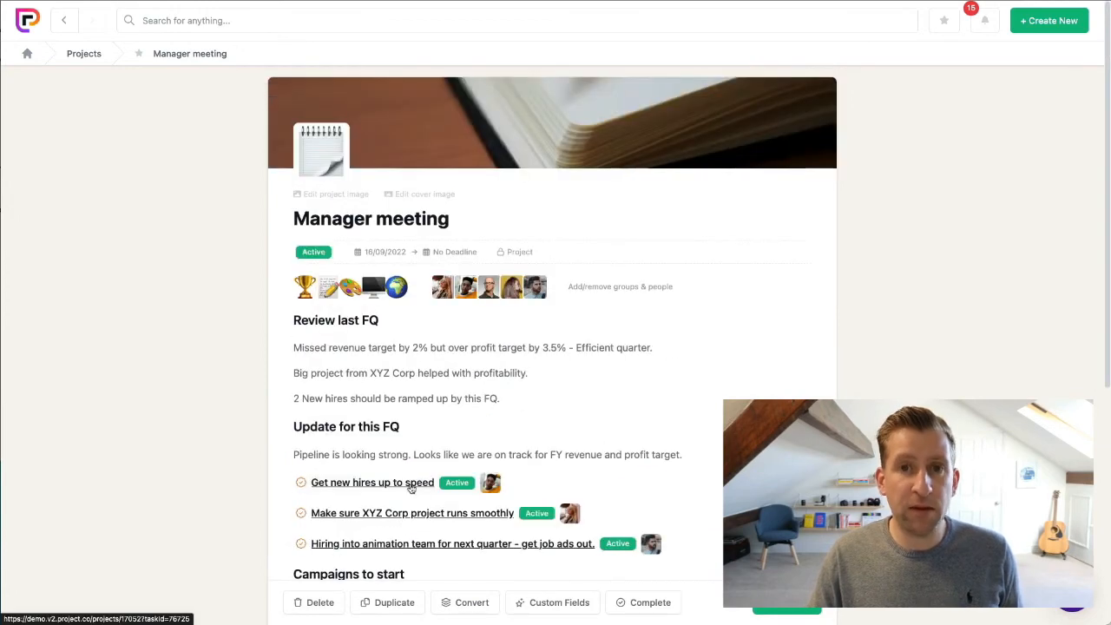
{"action": "left_click", "coordinate": [408, 484]}
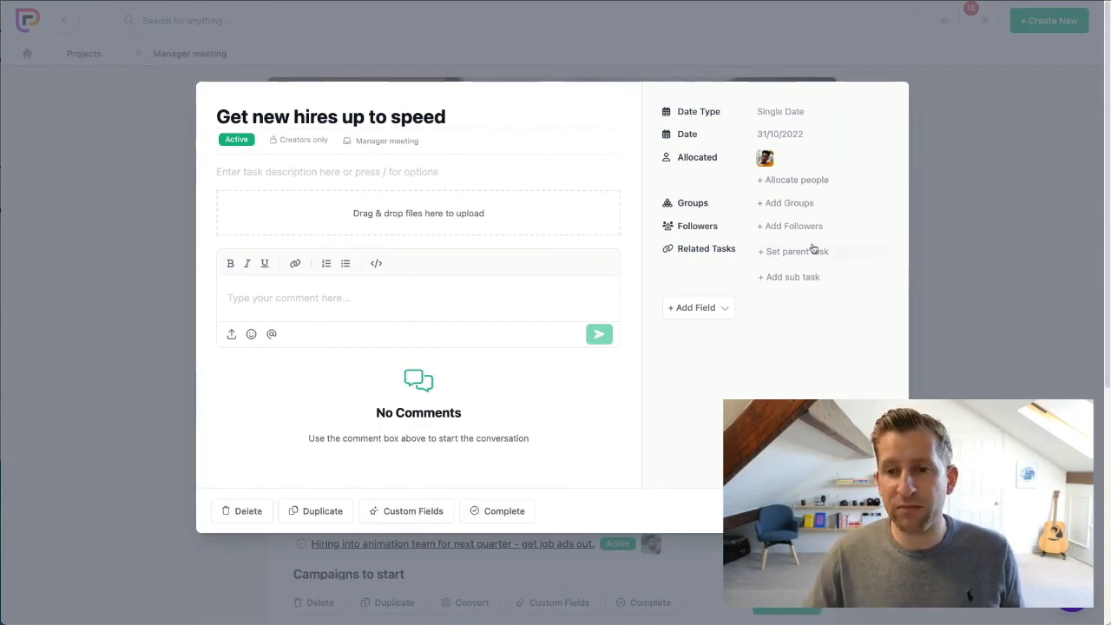
{"action": "left_click", "coordinate": [787, 234]}
{"action": "left_click", "coordinate": [821, 281]}
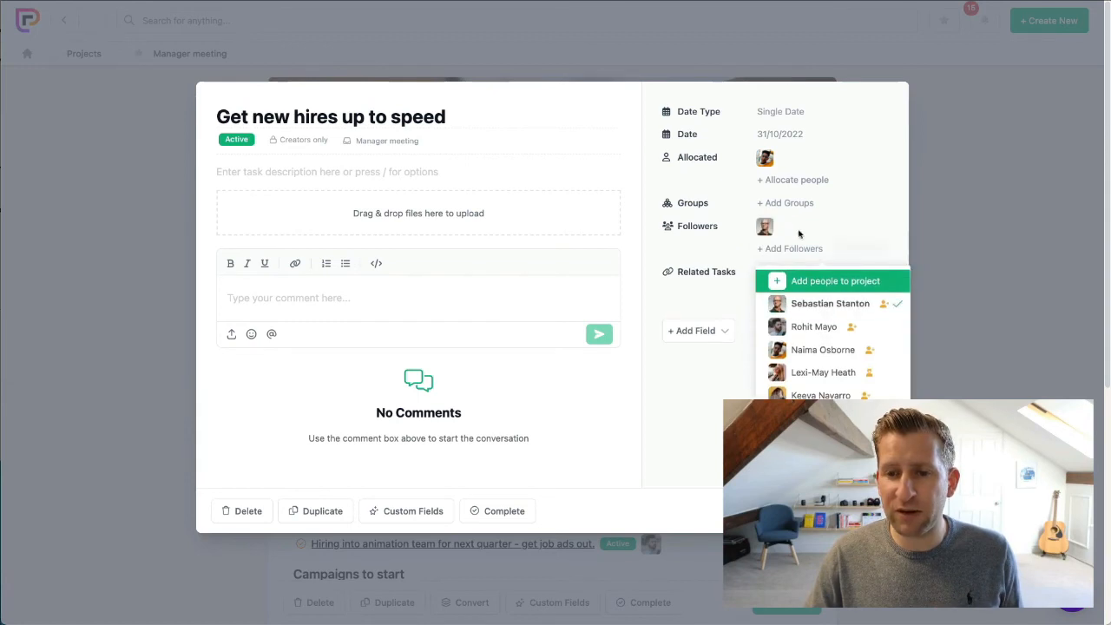
{"action": "left_click", "coordinate": [834, 348]}
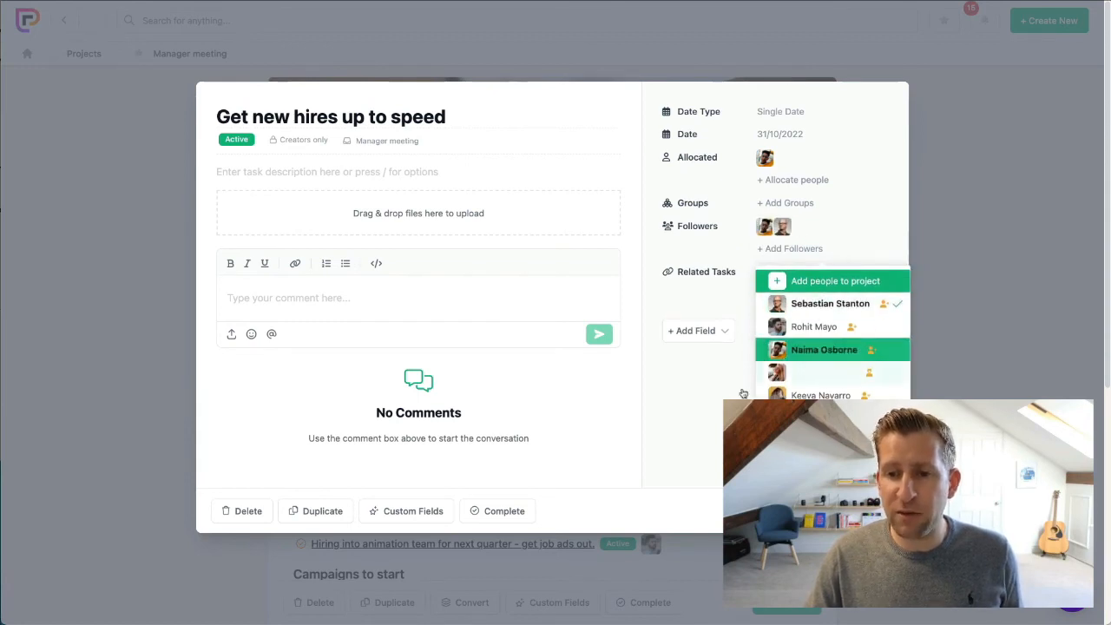
{"action": "left_click", "coordinate": [695, 397]}
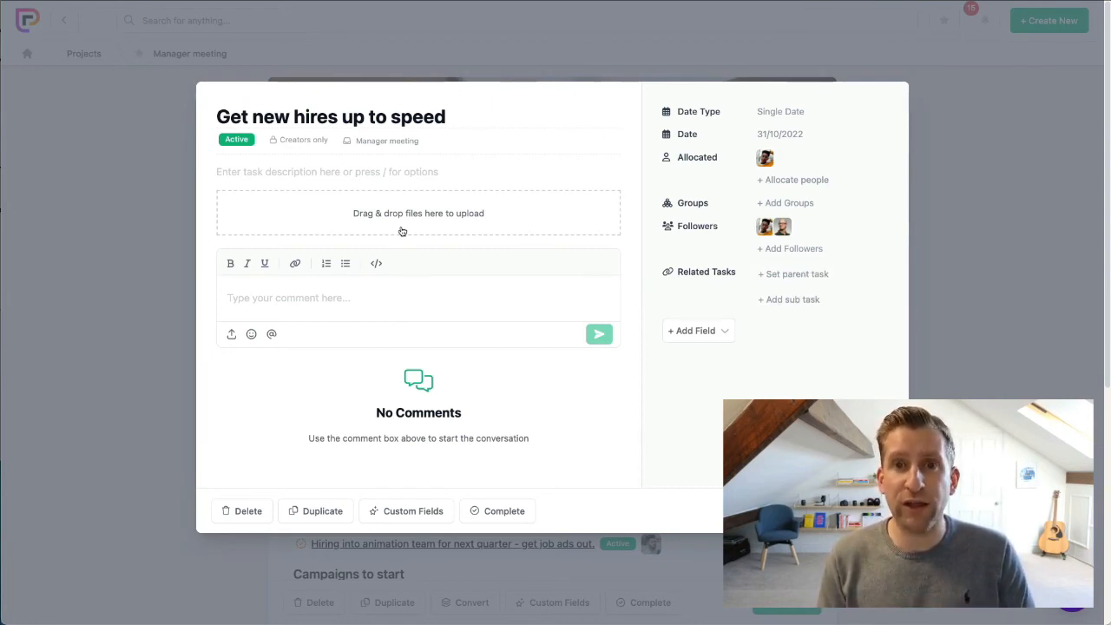
{"action": "left_click", "coordinate": [859, 512]}
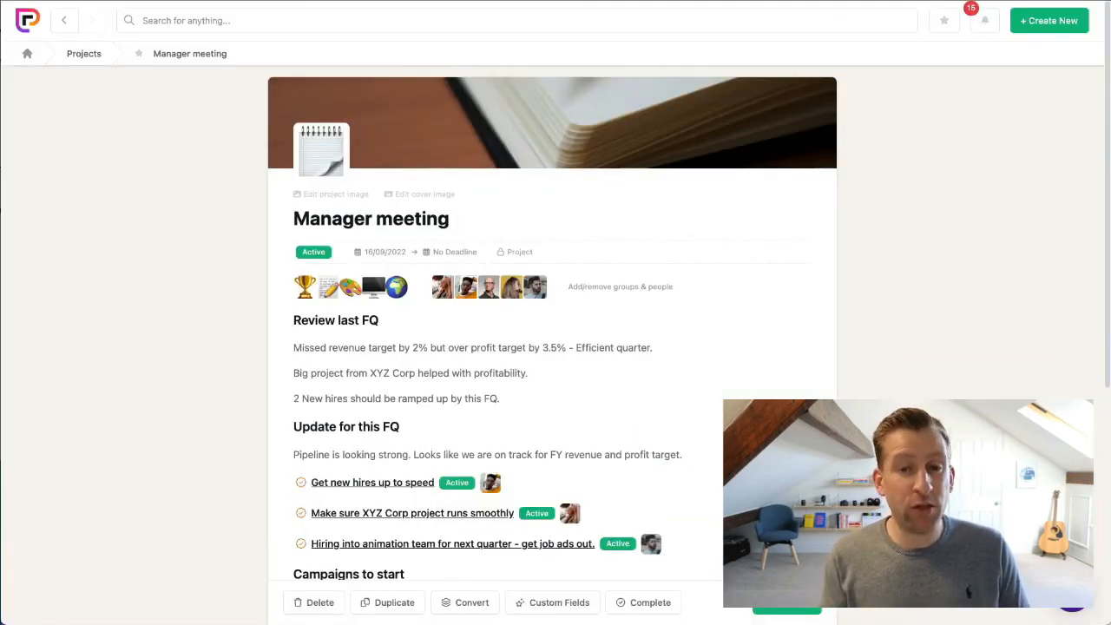
- Add the Discussion and Files tools to the "Manager meeting" project
{"action": "scroll", "coordinate": [351, 433], "scroll_direction": "down", "scroll_amount": 5}
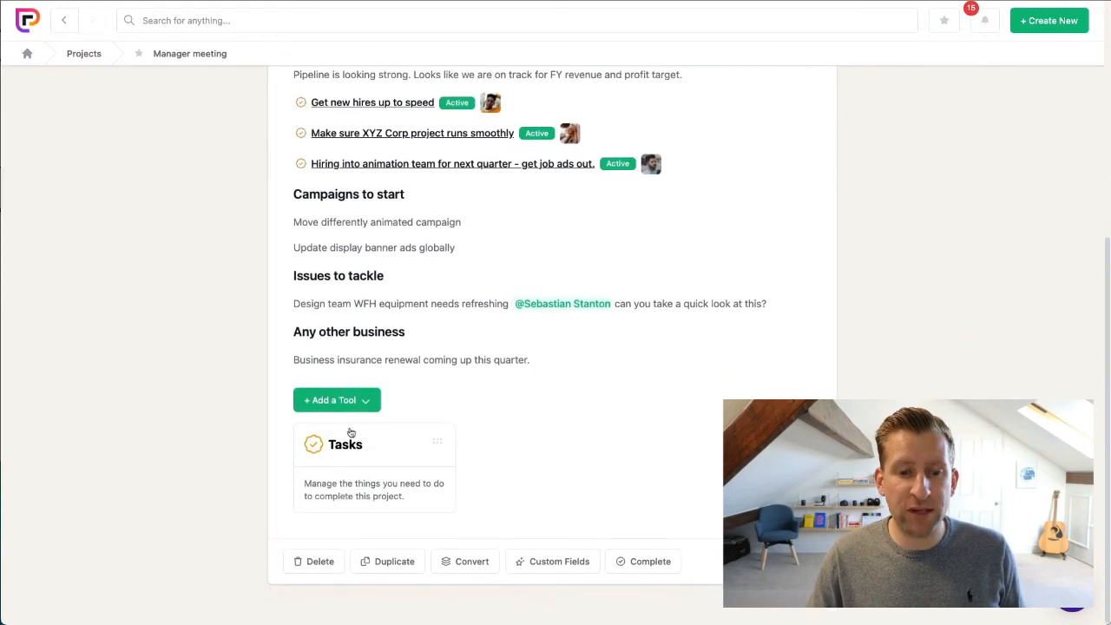
{"action": "left_click", "coordinate": [365, 399]}
{"action": "left_click", "coordinate": [332, 162]}
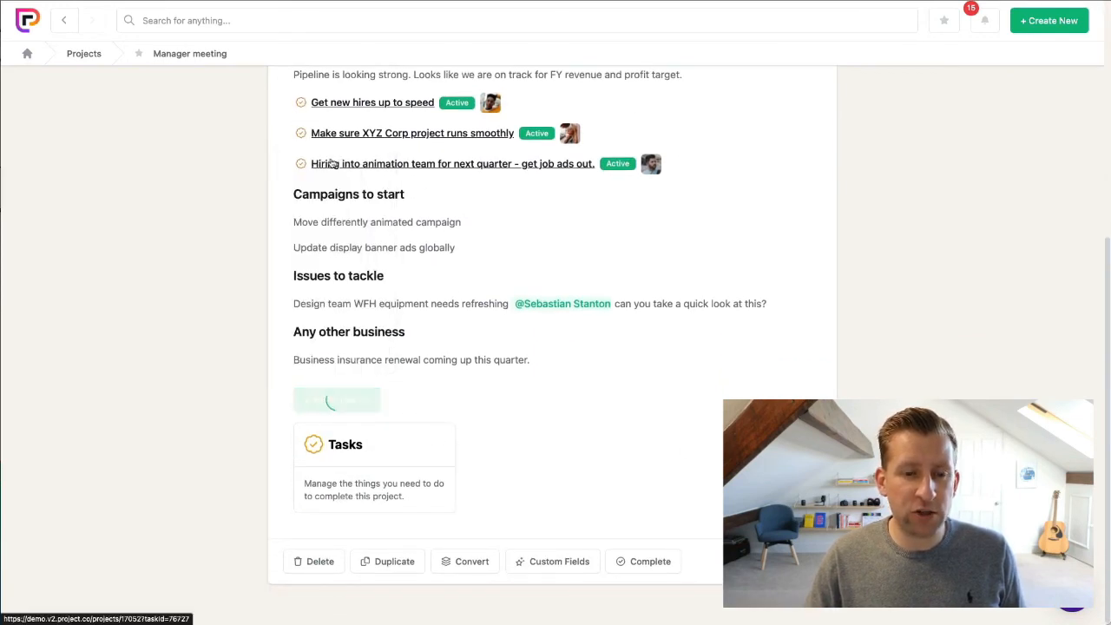
{"action": "left_click", "coordinate": [347, 400]}
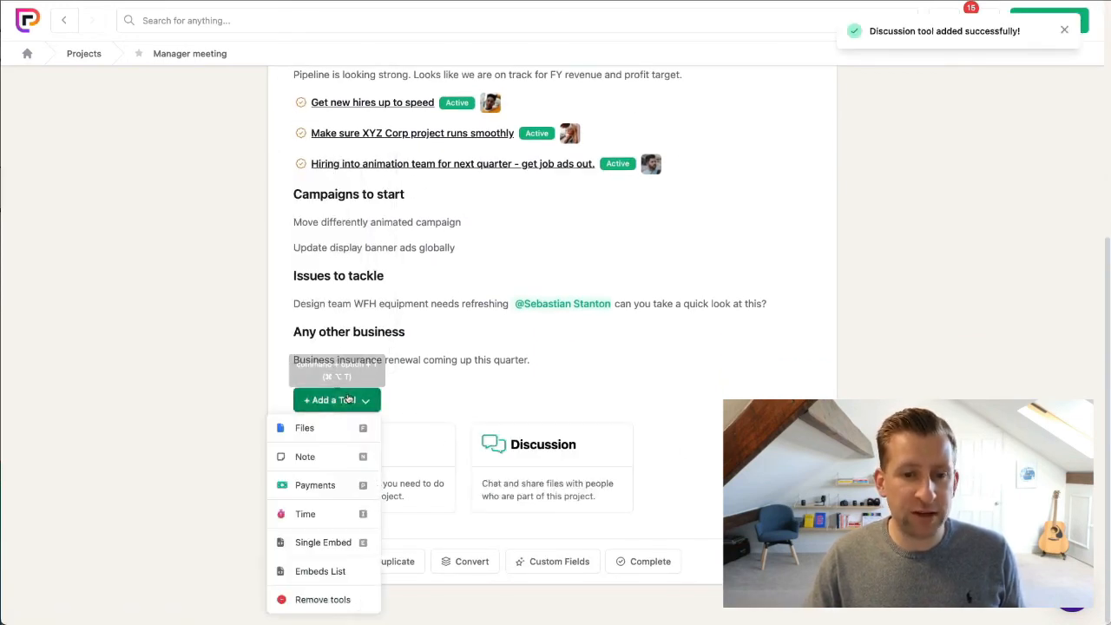
{"action": "left_click", "coordinate": [318, 428]}
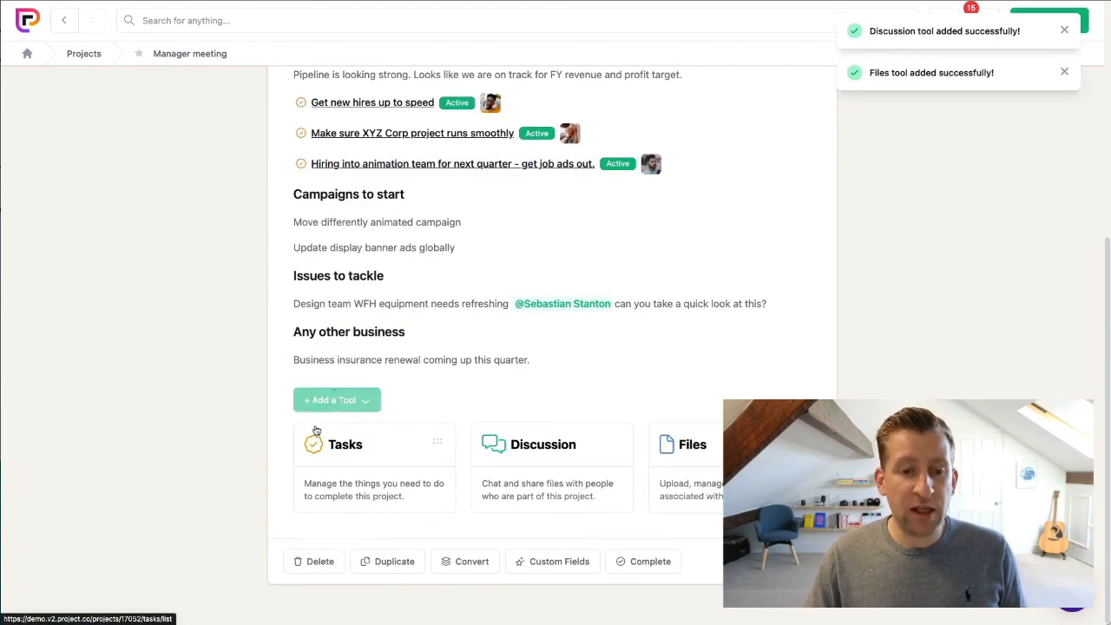